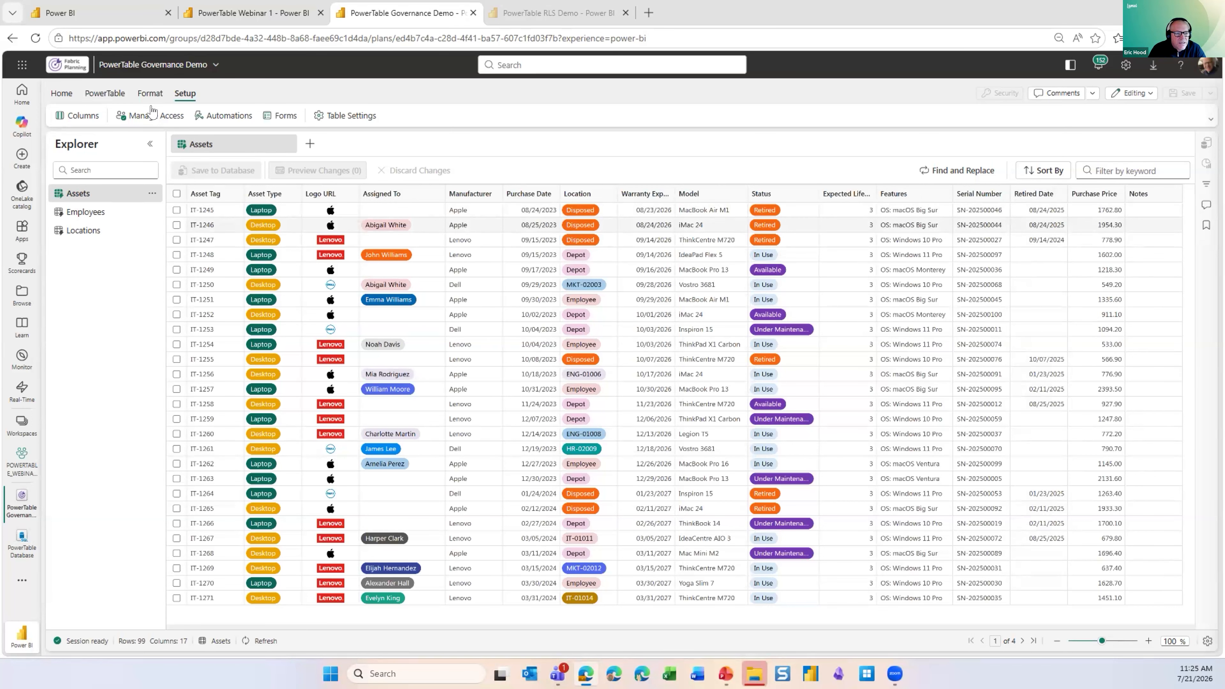
- In the Assets table's row access settings, restrict adding new rows to one specific user and save
click(152, 118)
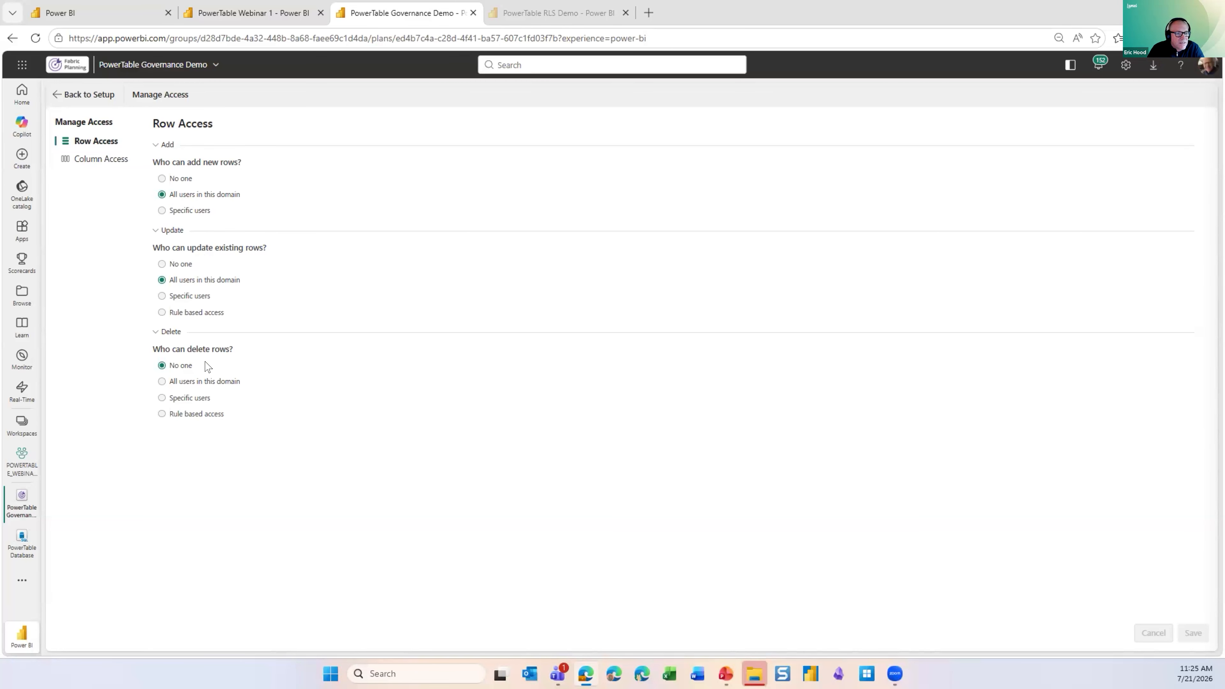
click(181, 179)
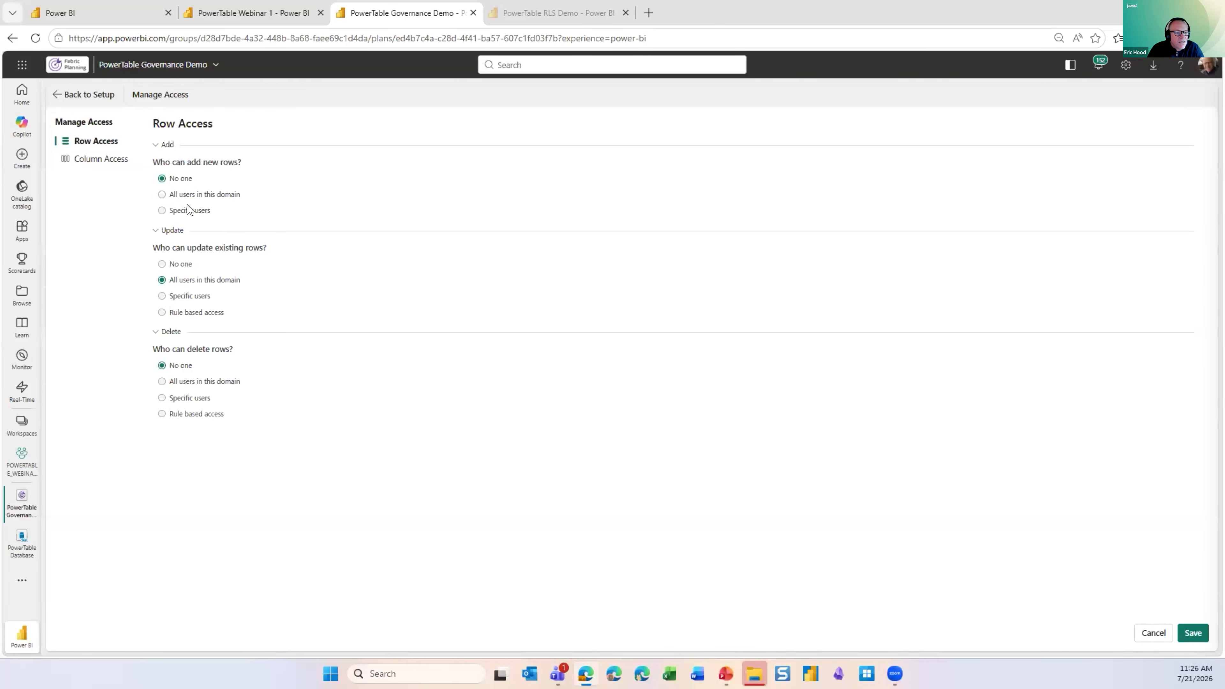
click(178, 194)
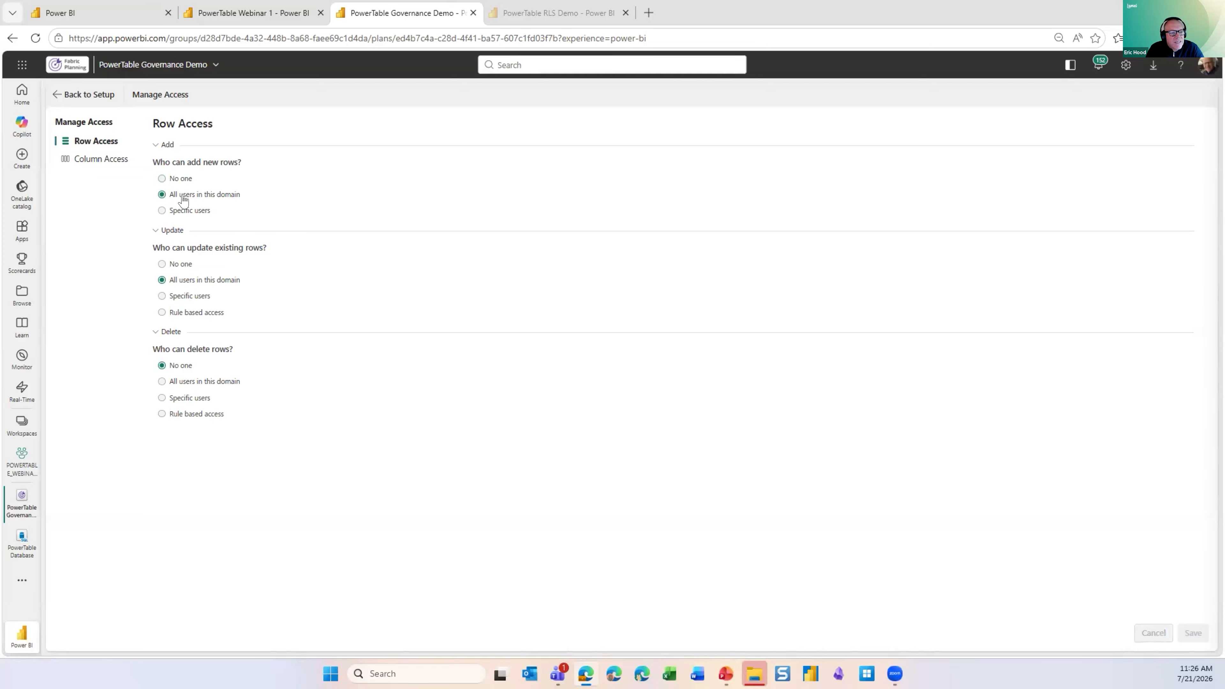
click(190, 210)
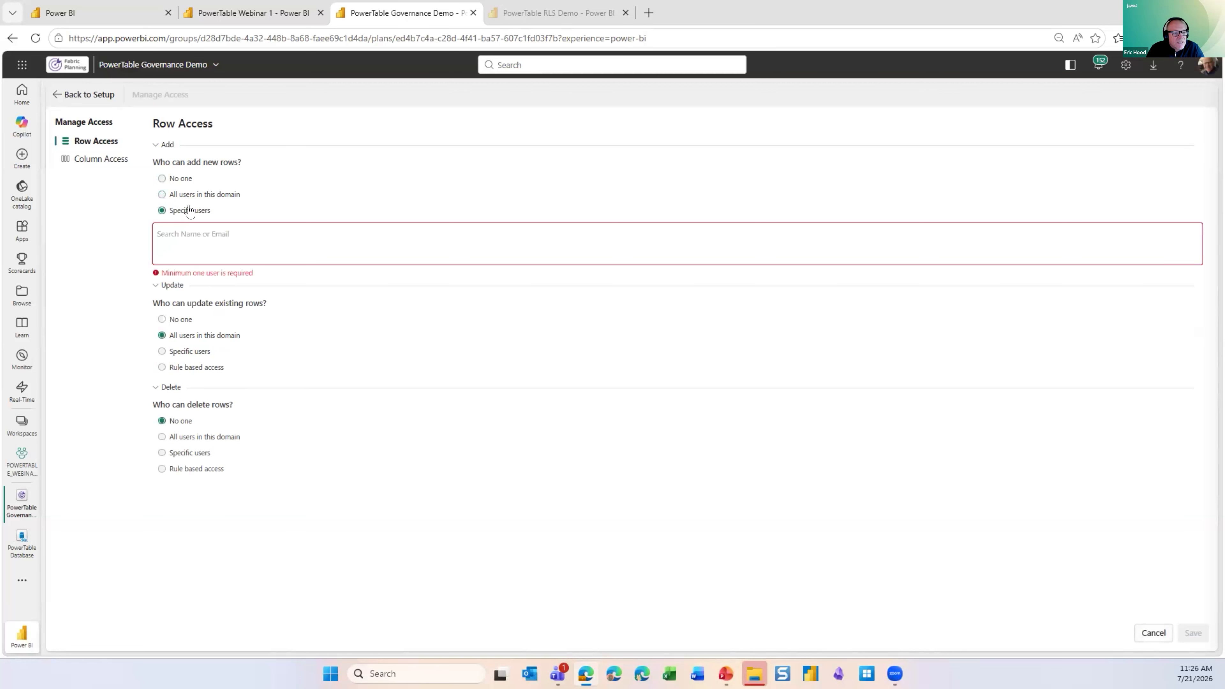
click(191, 232)
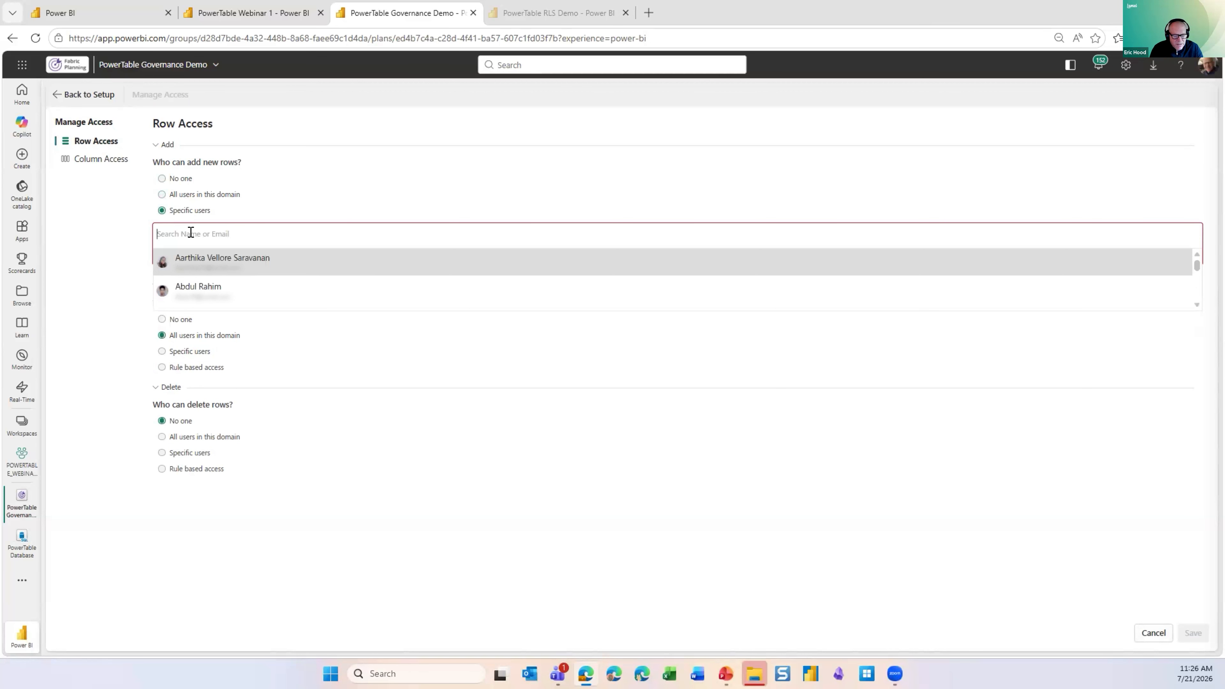
text(Esh)
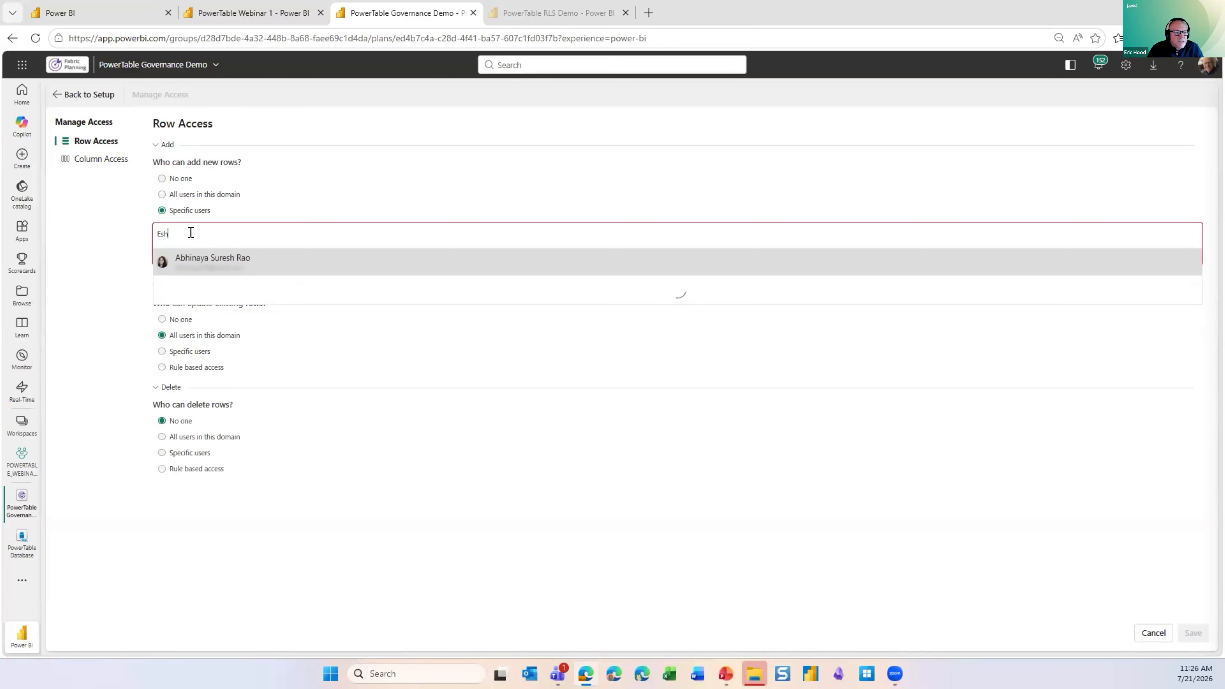
text(w)
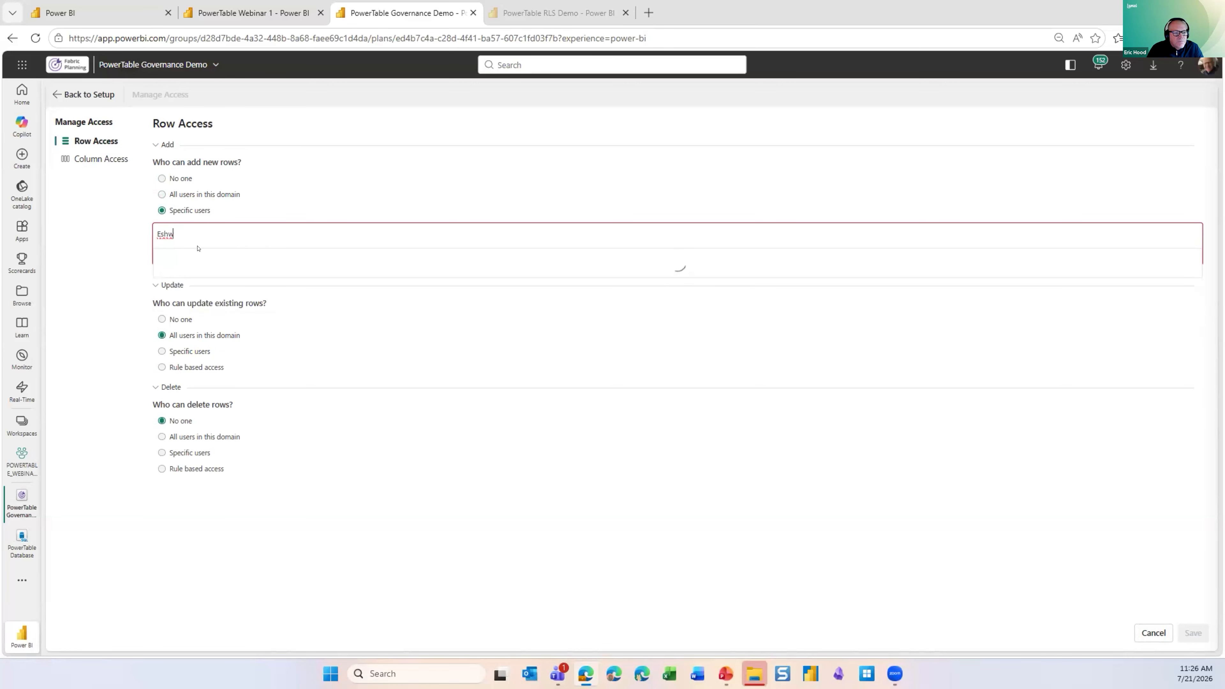
click(219, 260)
click(111, 261)
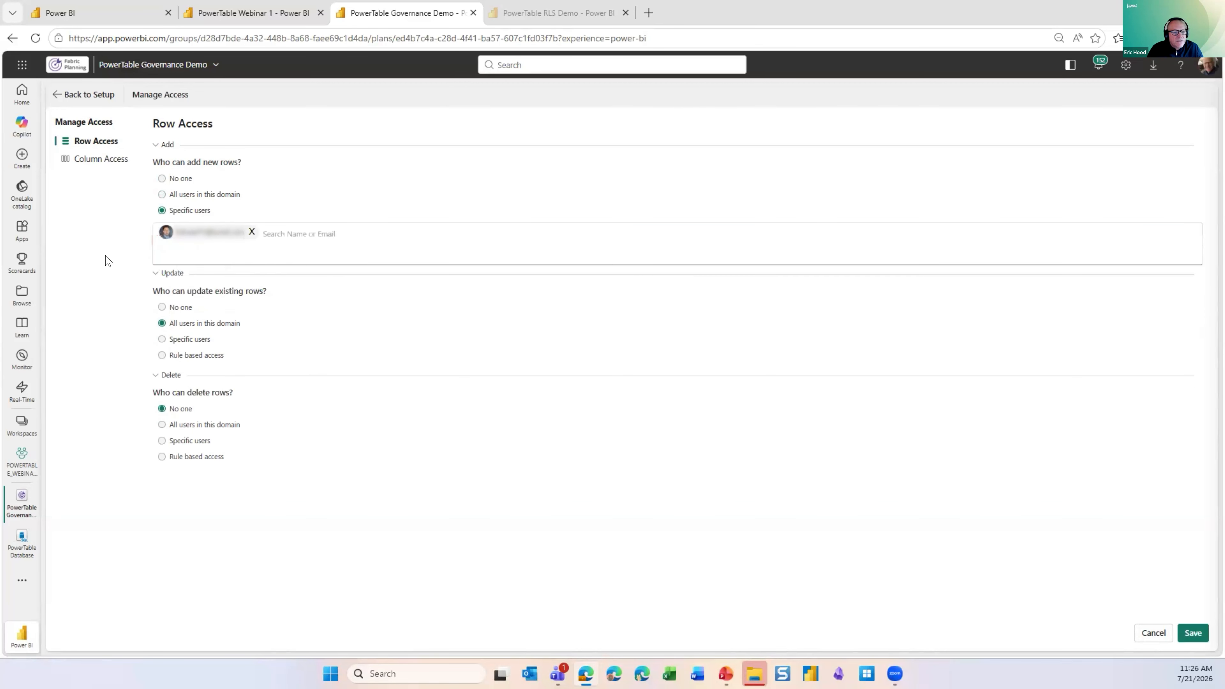
click(1180, 633)
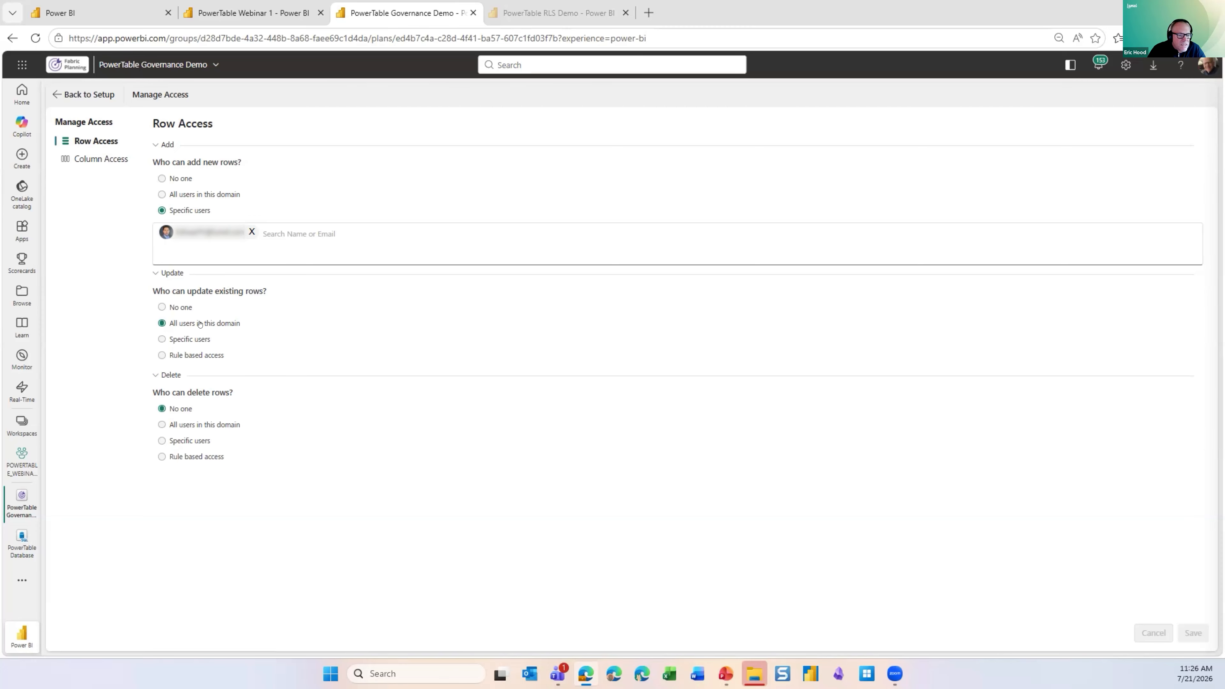
- Switch row updates to rule based access and start a rule with the condition Status is not Retired
click(200, 341)
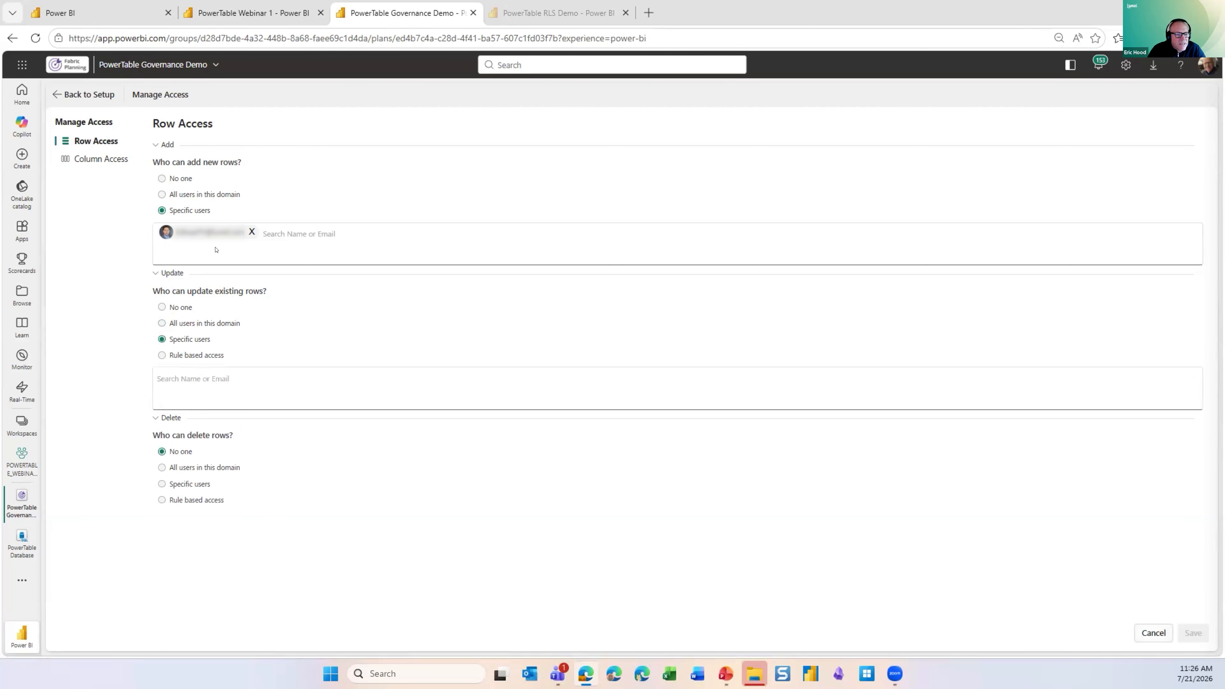
click(160, 355)
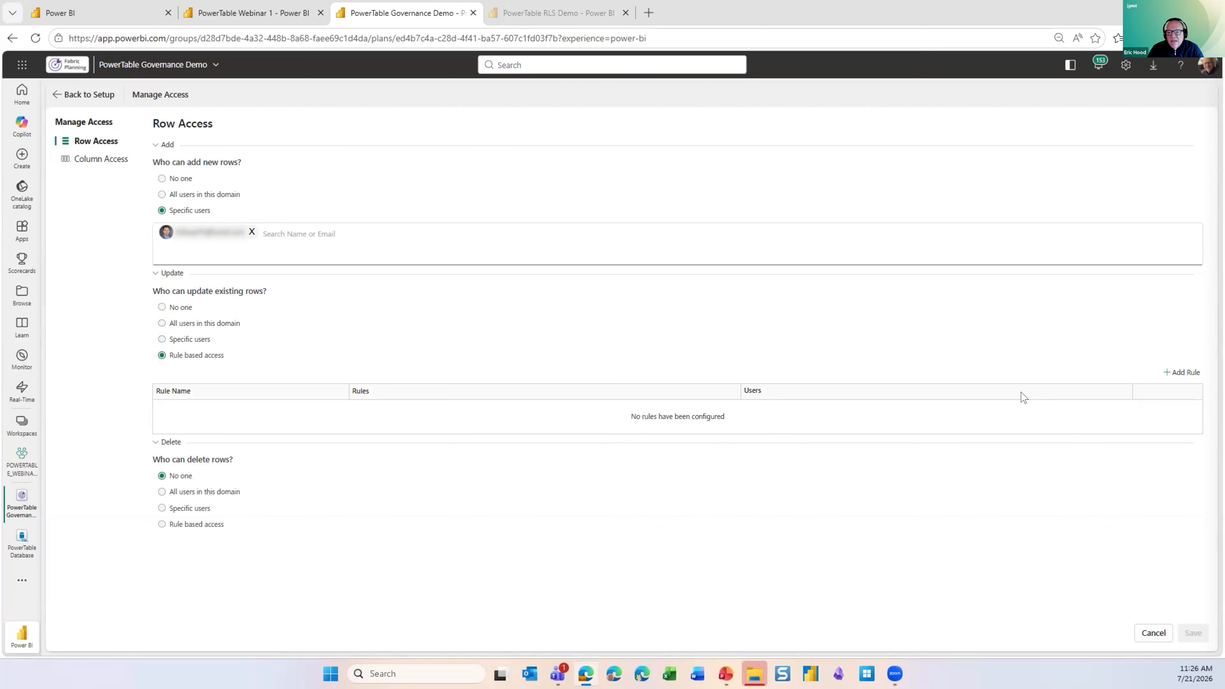
click(1184, 376)
click(552, 343)
scroll(548, 396, down, 2)
scroll(548, 393, down, 2)
click(548, 397)
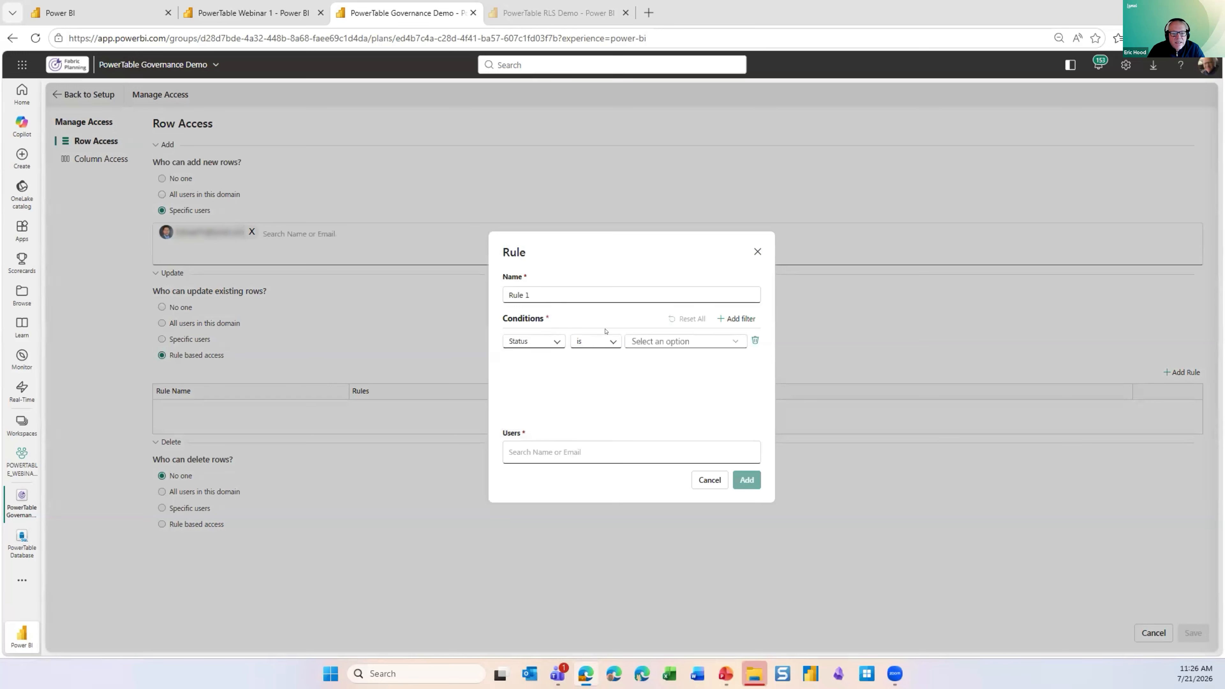
click(628, 342)
click(609, 341)
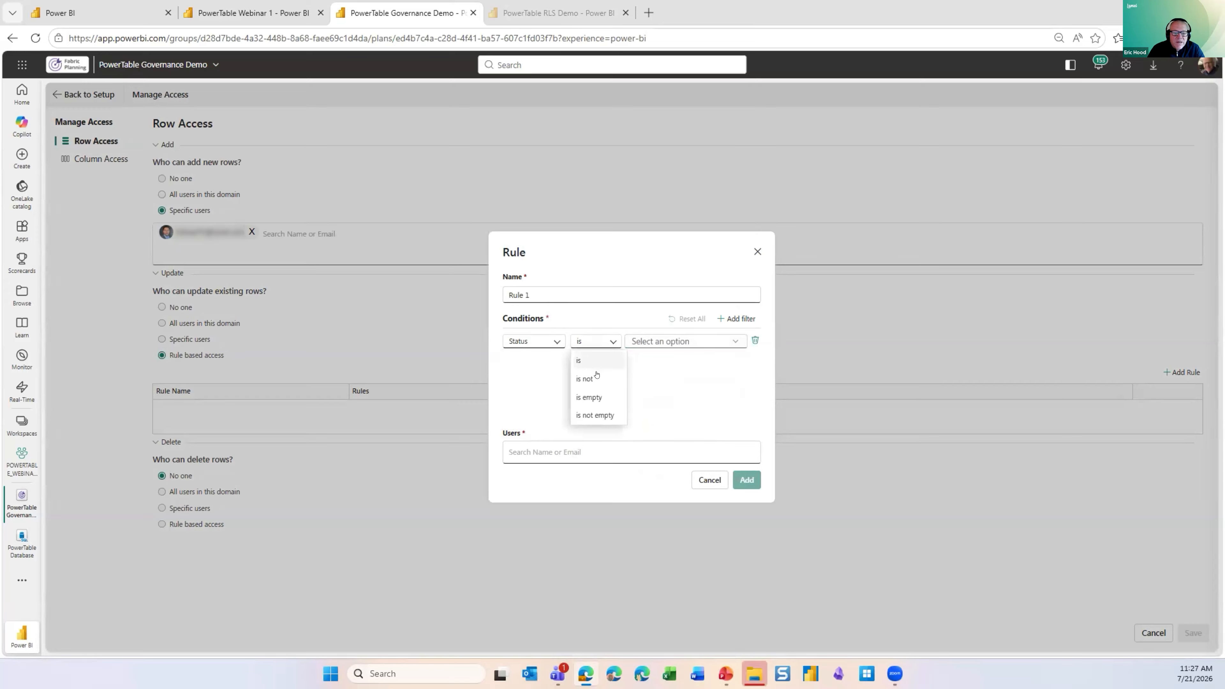
click(585, 379)
click(658, 342)
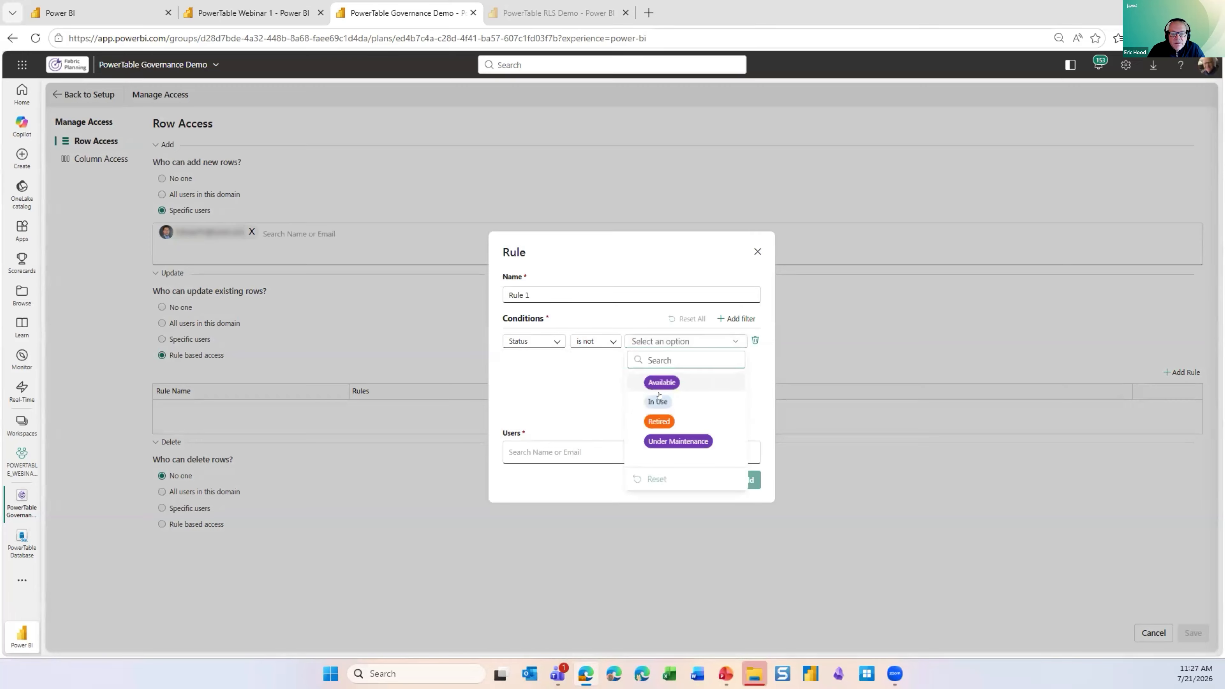
click(664, 415)
- Name the update rule "Retired", assign the intended user to it and add it
triple_click(504, 294)
text(Retired)
key(Tab)
click(613, 446)
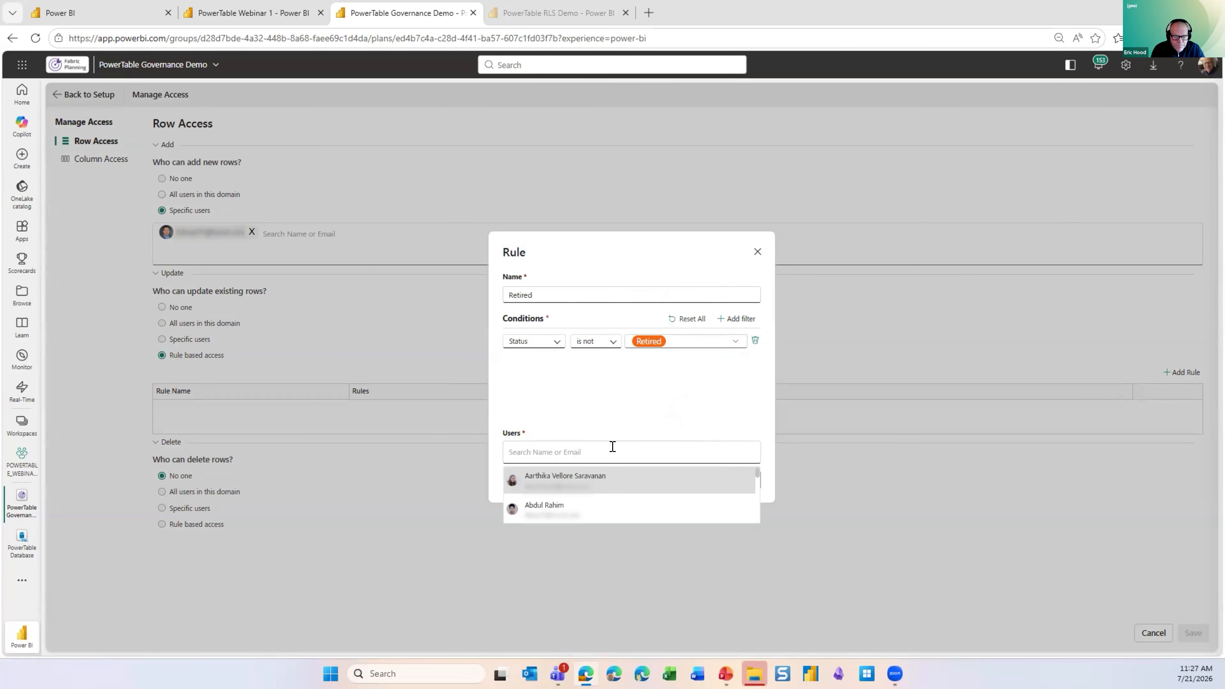
text(Eric H)
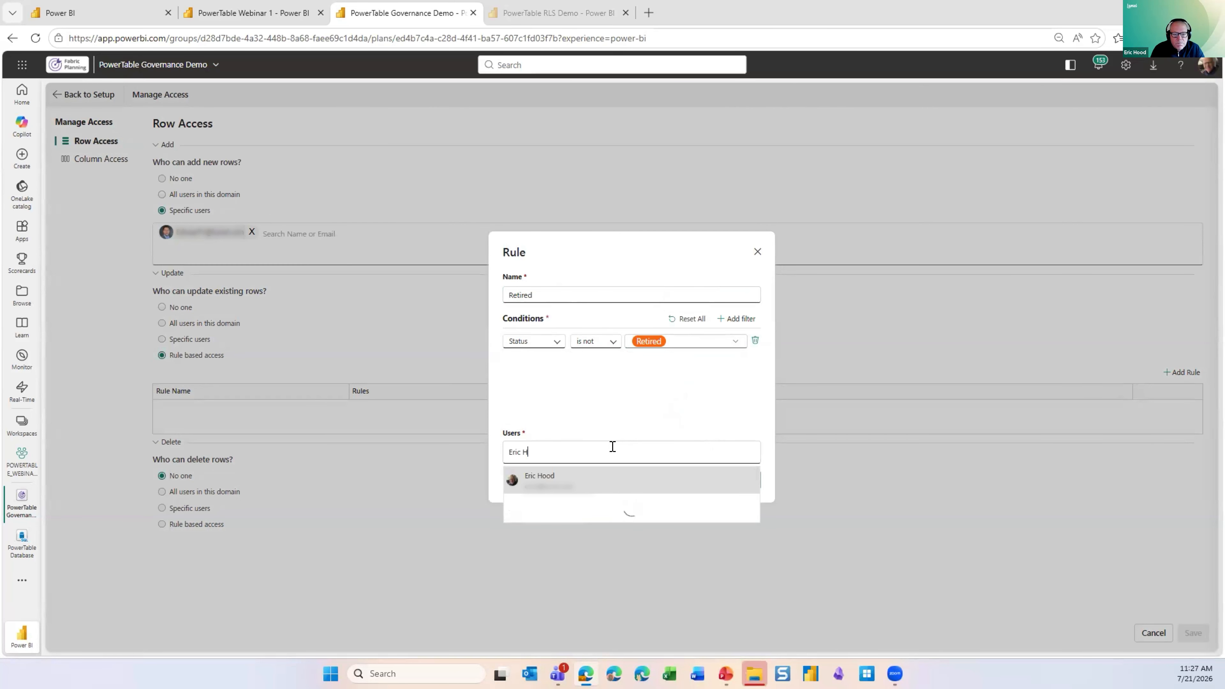
click(619, 475)
click(558, 487)
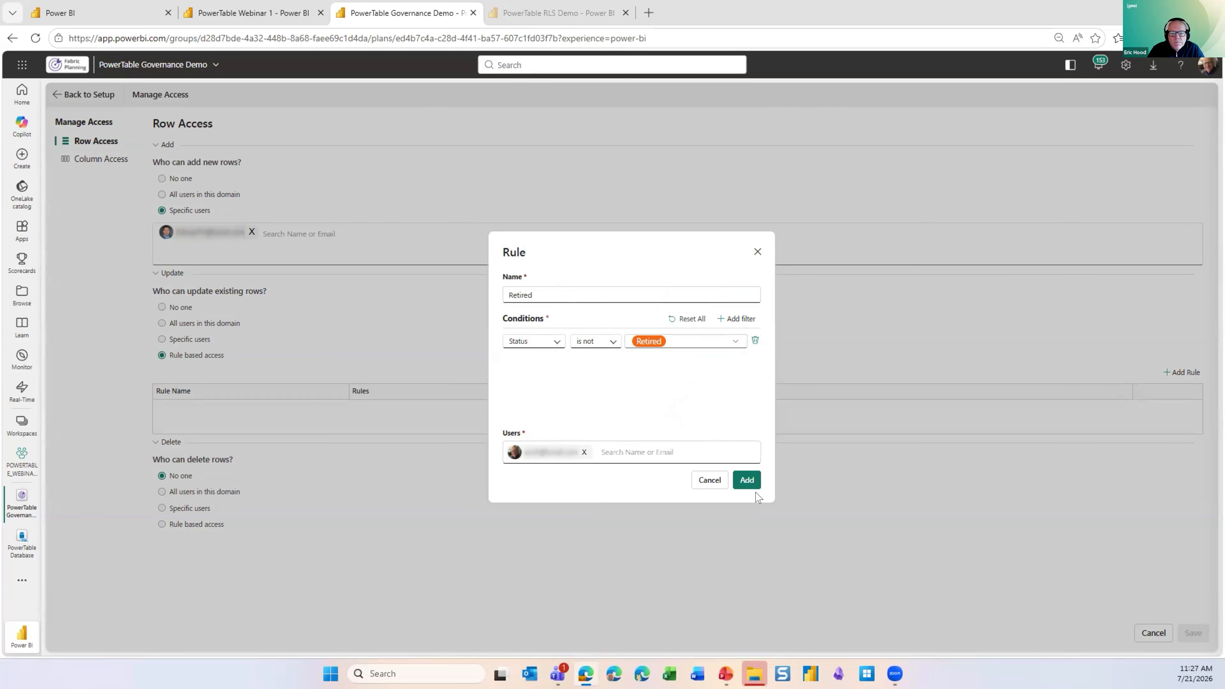
click(749, 481)
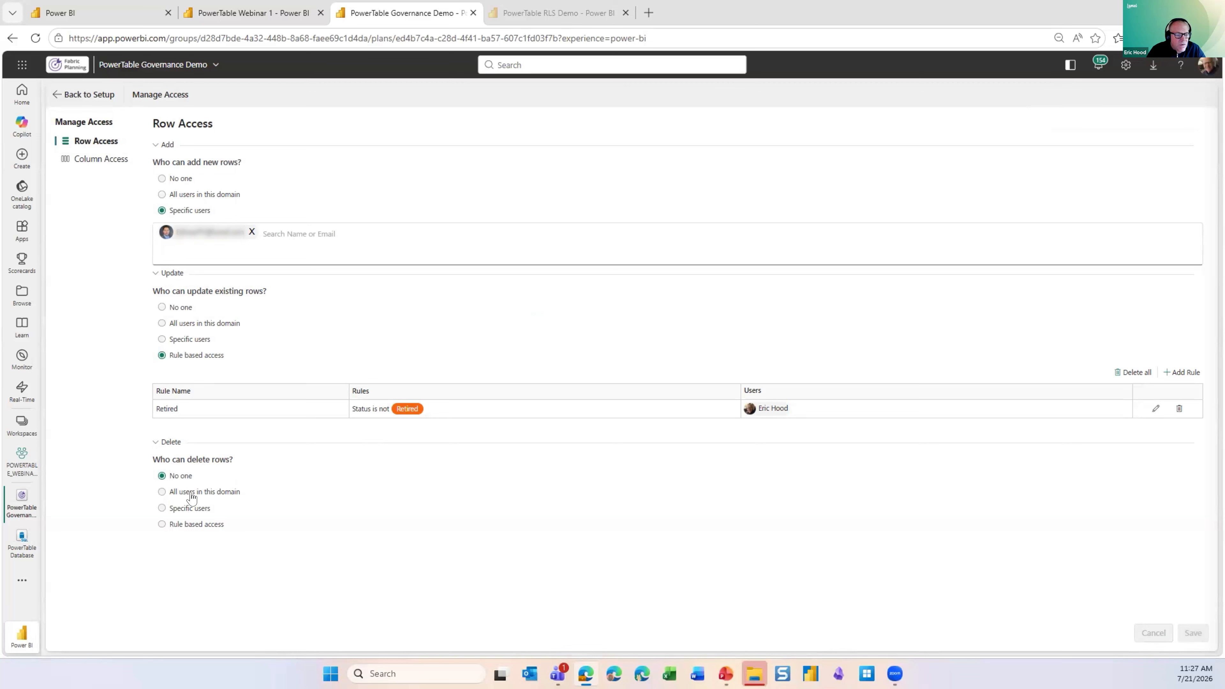
- Switch row deletion to rule based access and start a rule with the condition Status is Retired
click(197, 525)
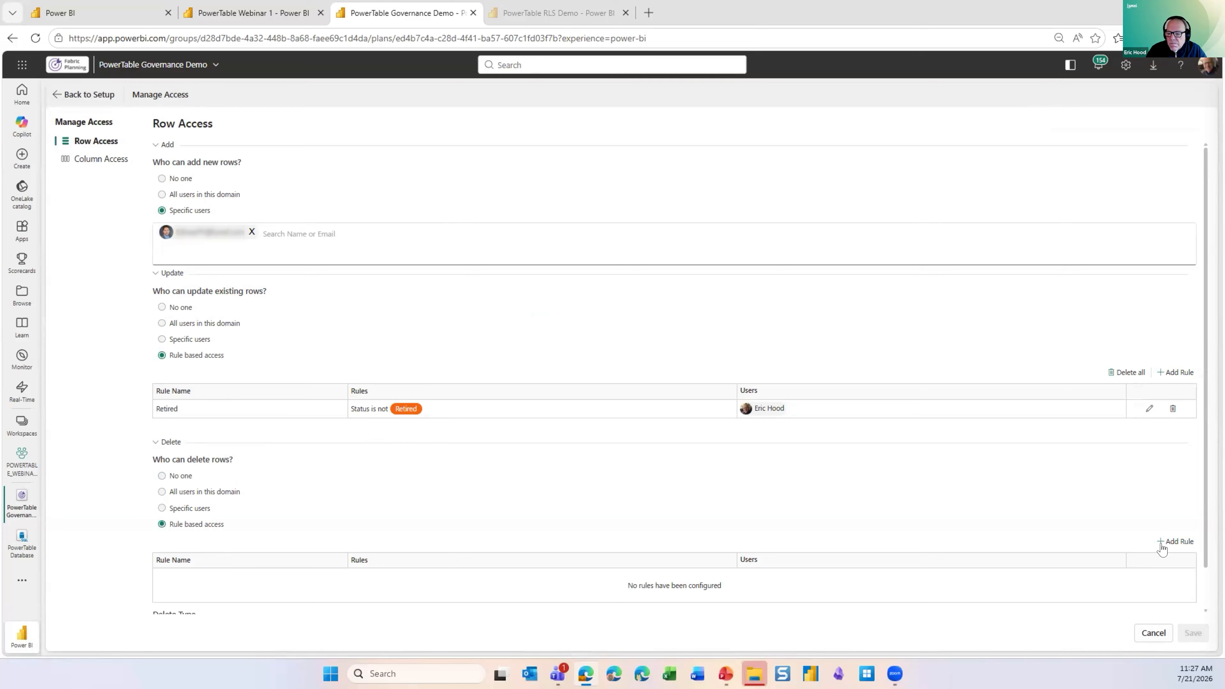
click(1175, 542)
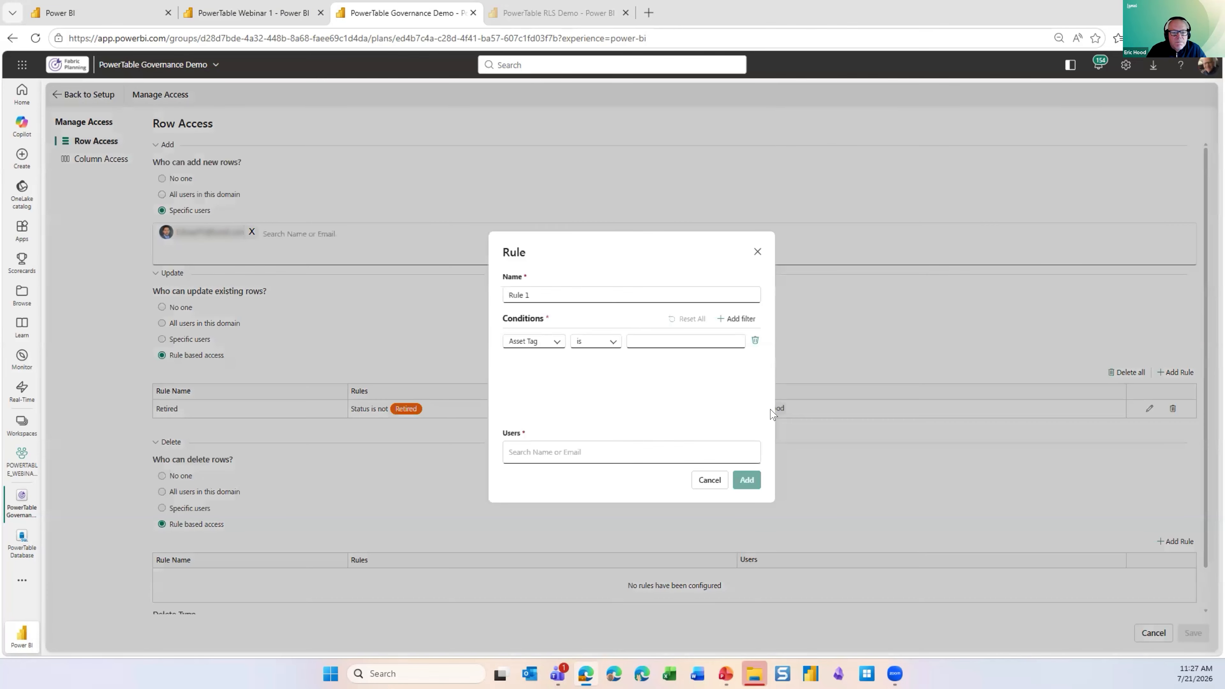
click(556, 341)
scroll(556, 391, down, 2)
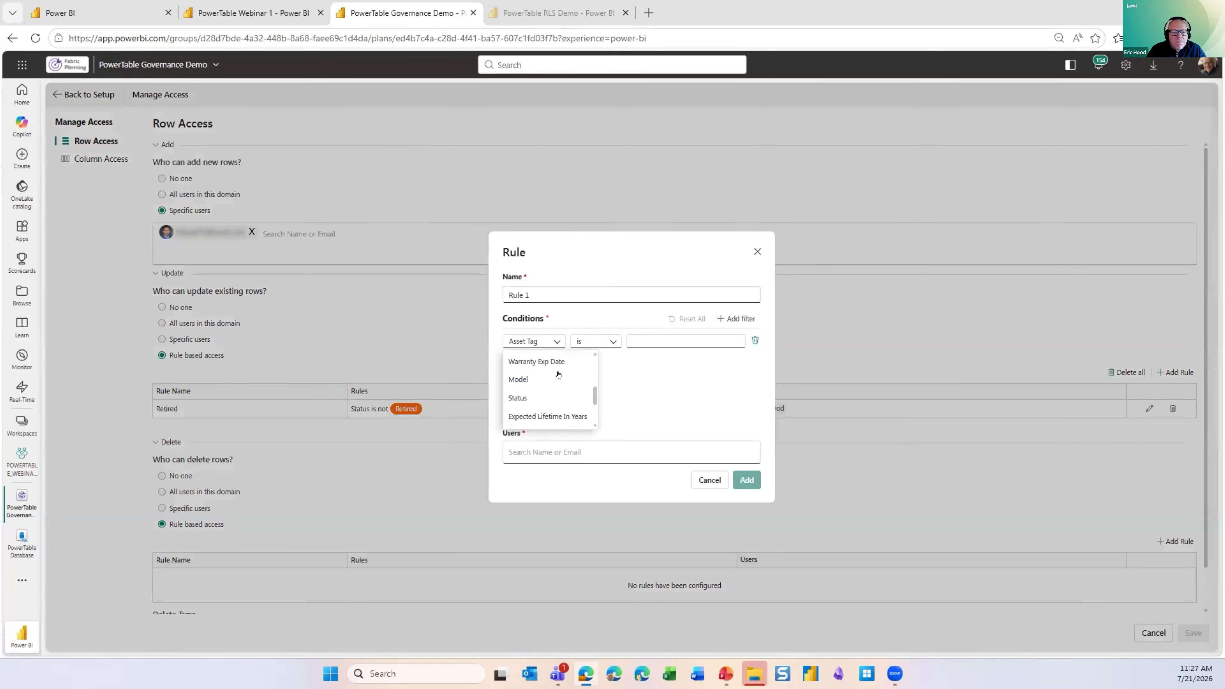
click(556, 396)
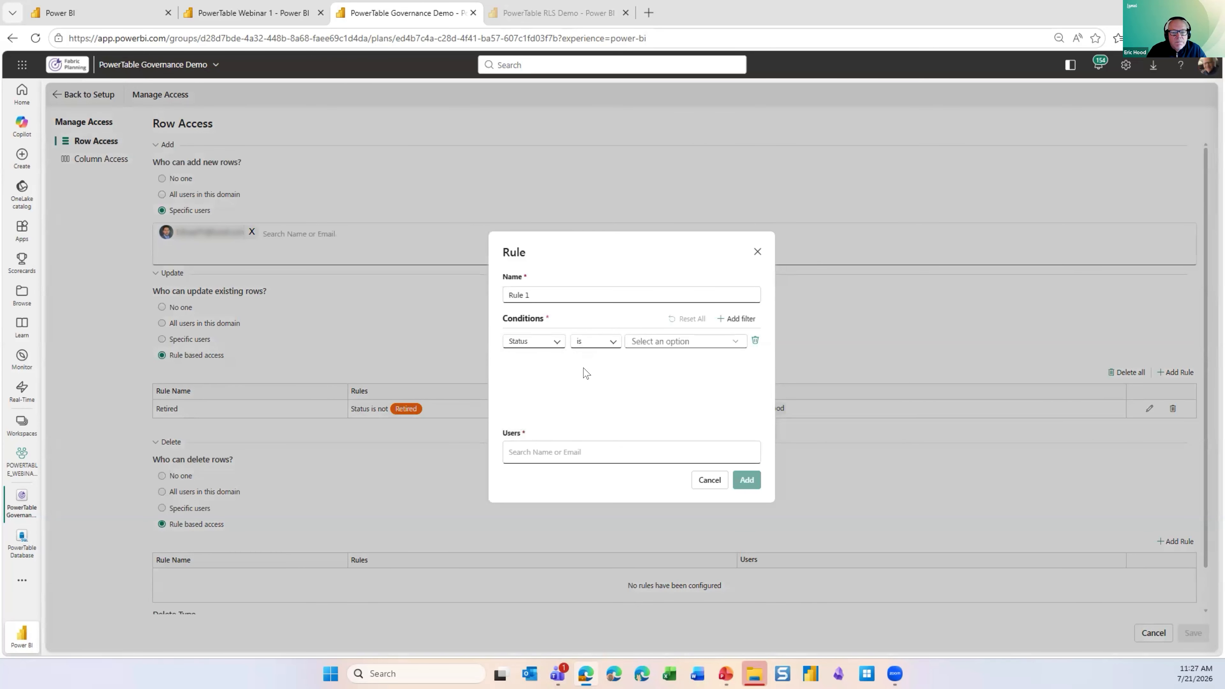
click(646, 342)
click(659, 421)
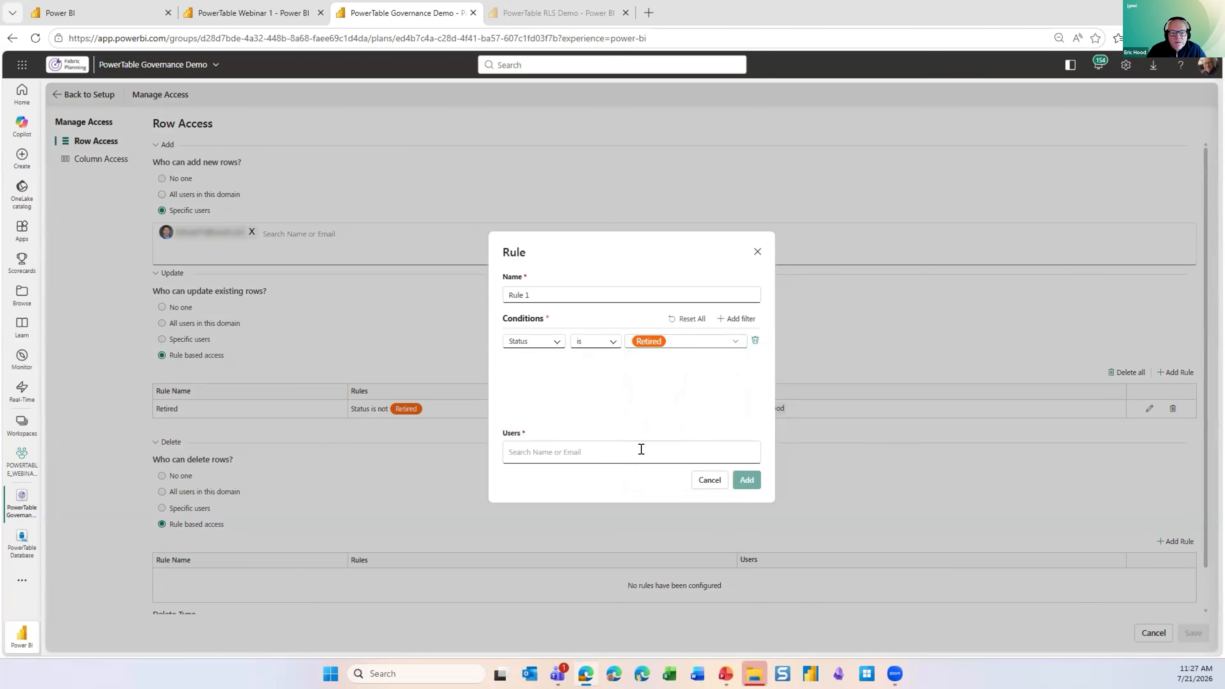
- Assign the intended user to the deletion rule, add it and save the row access settings
click(641, 449)
text(erich)
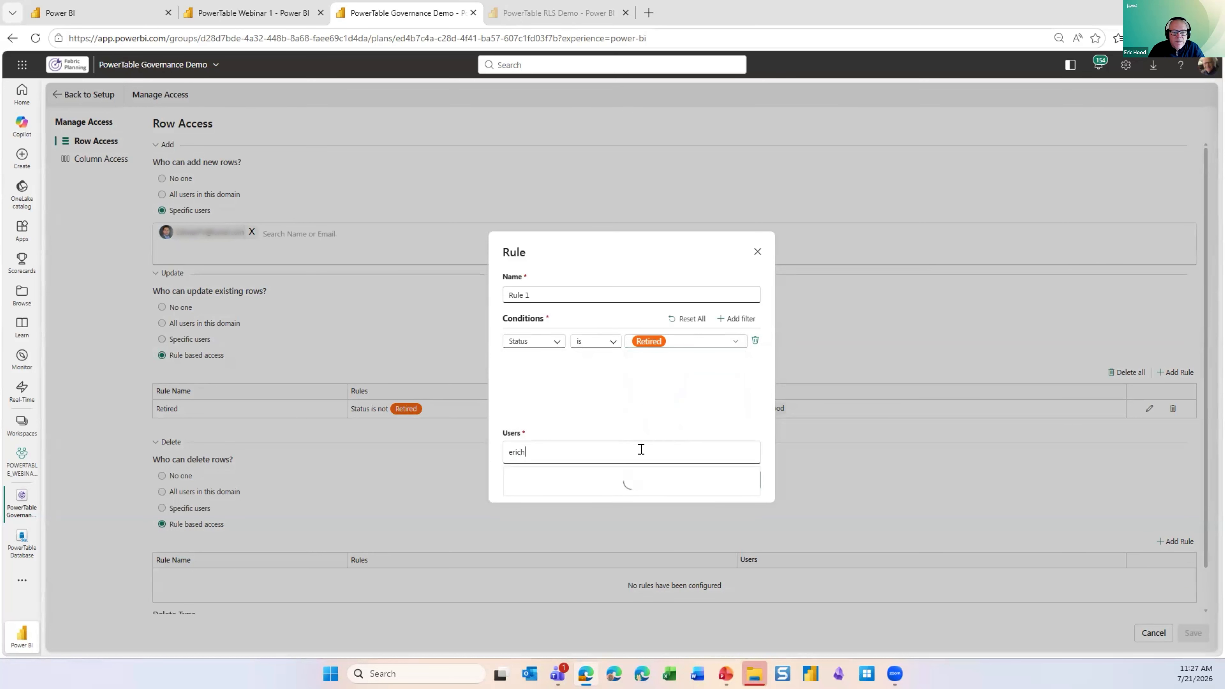
click(567, 477)
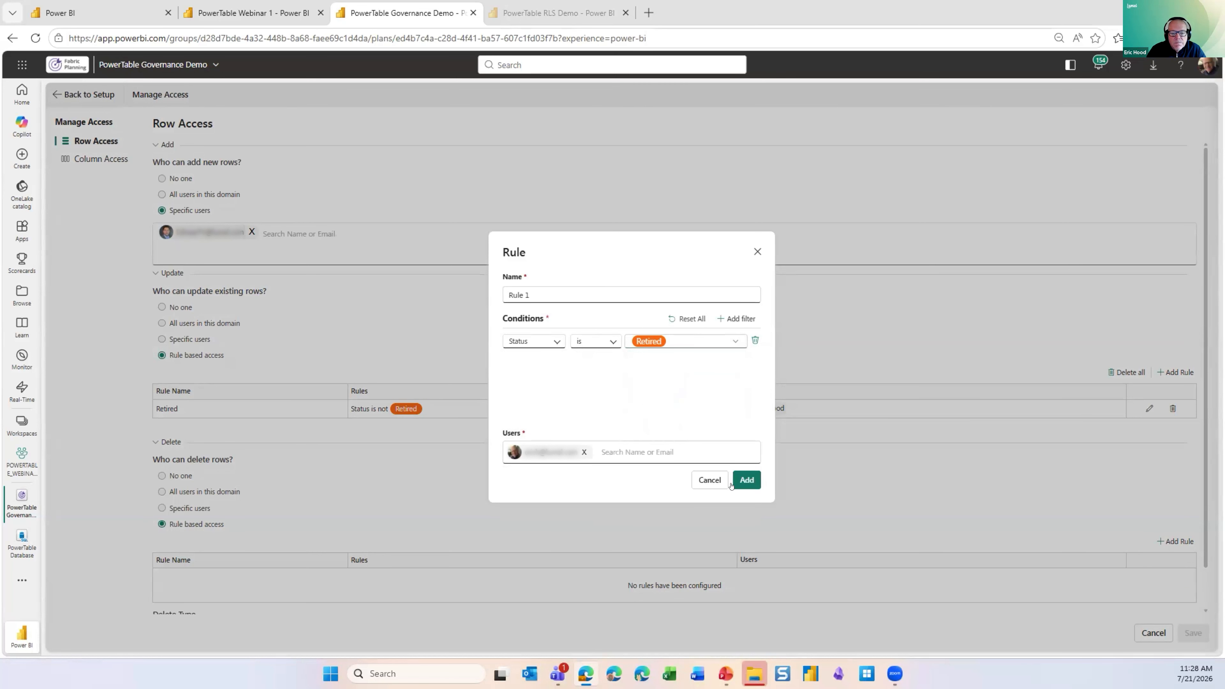
click(739, 483)
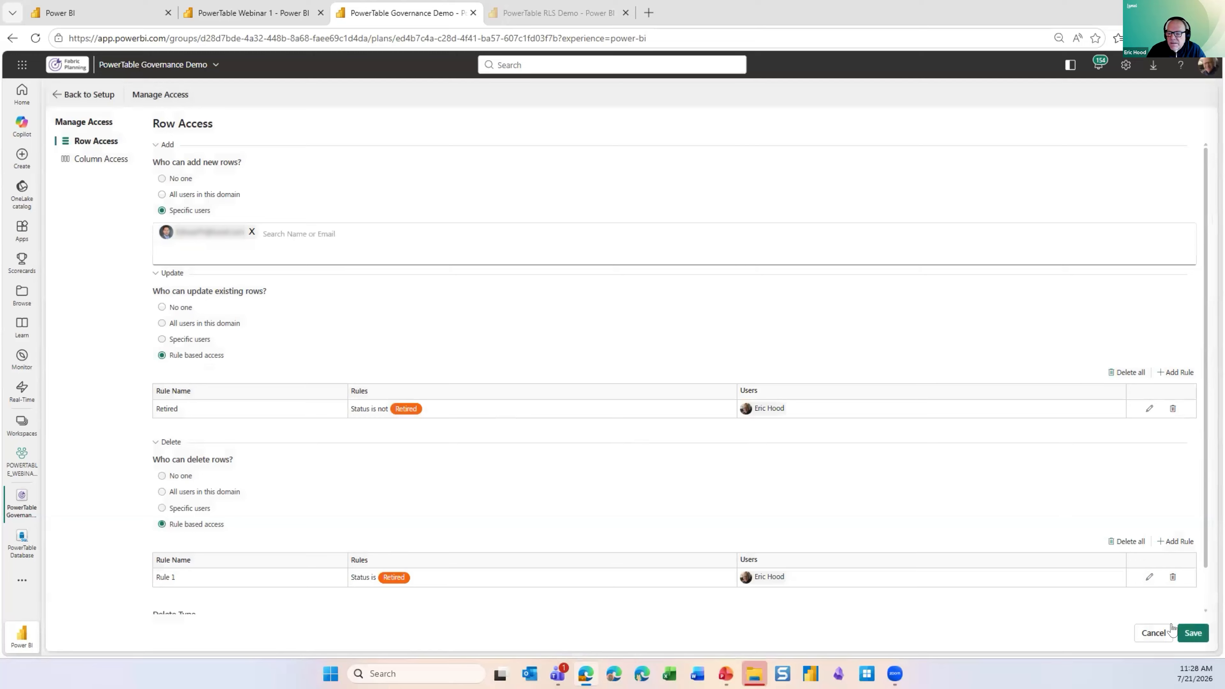
click(1191, 632)
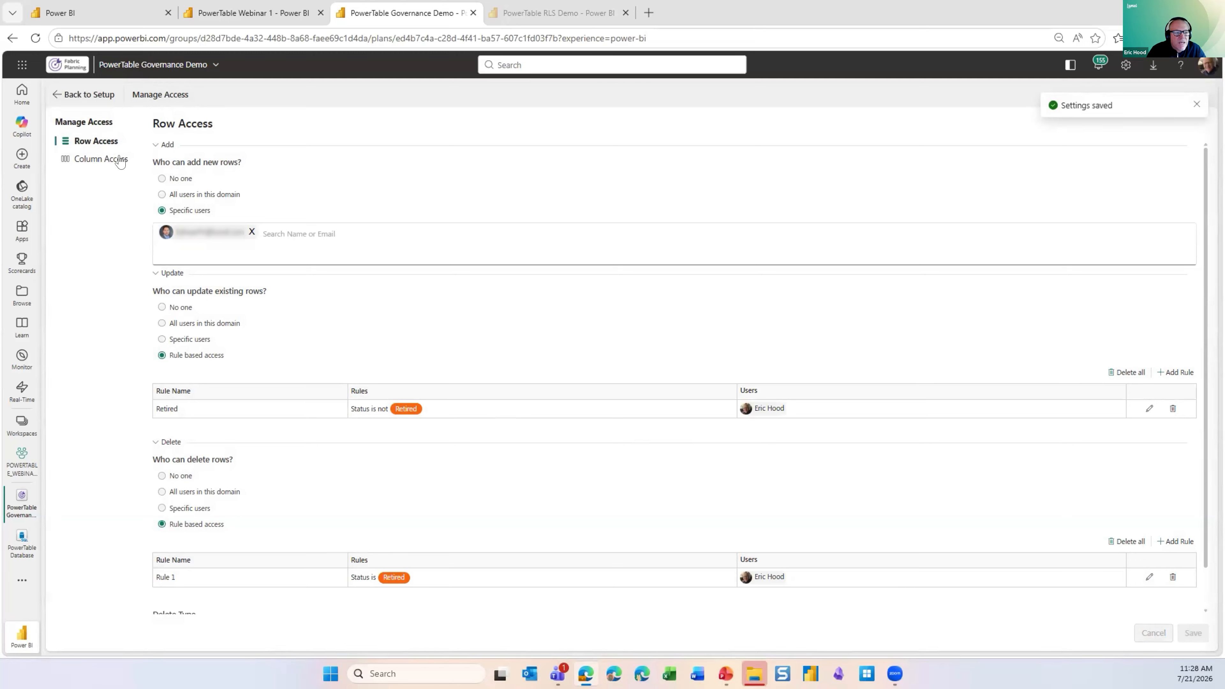
- Return to the Assets table and select rows IT-1247 and IT-1248 in turn to compare which row actions are available
click(95, 98)
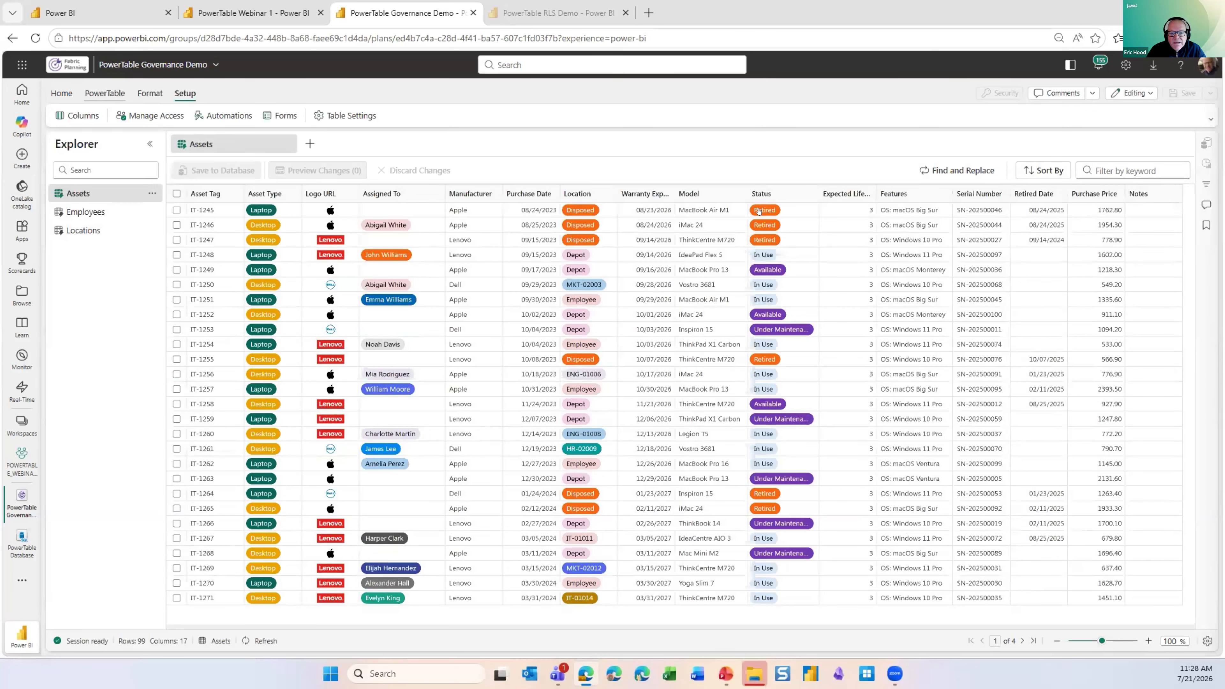
click(709, 210)
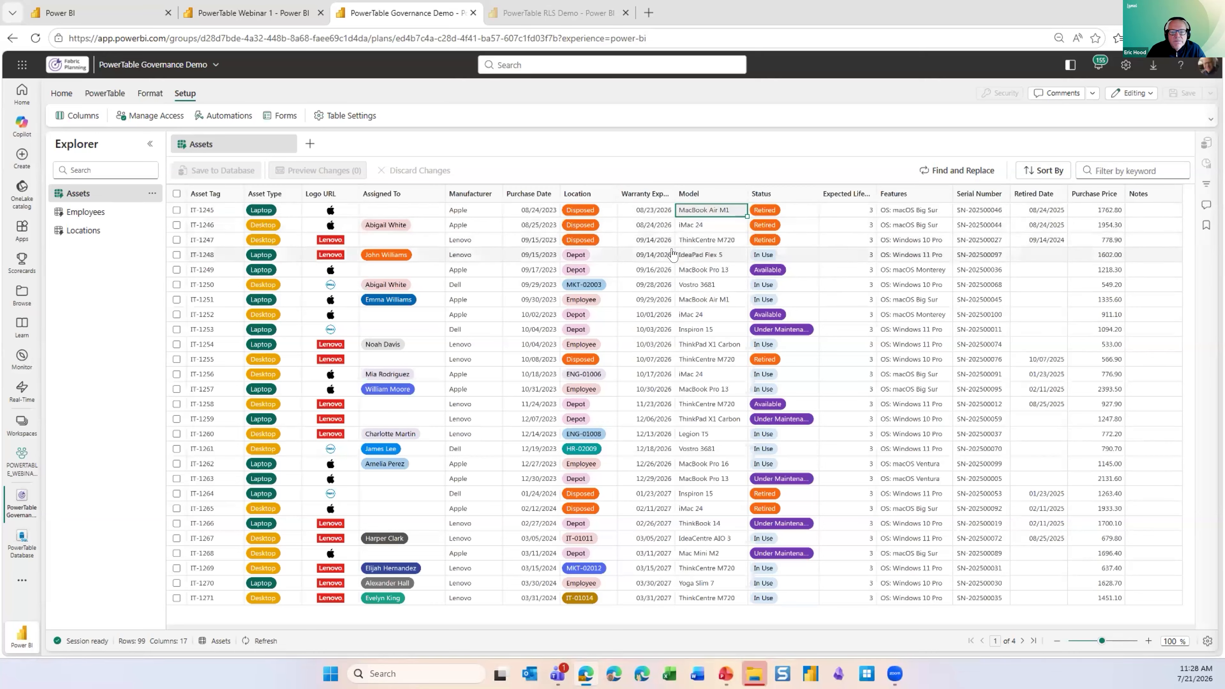
click(675, 254)
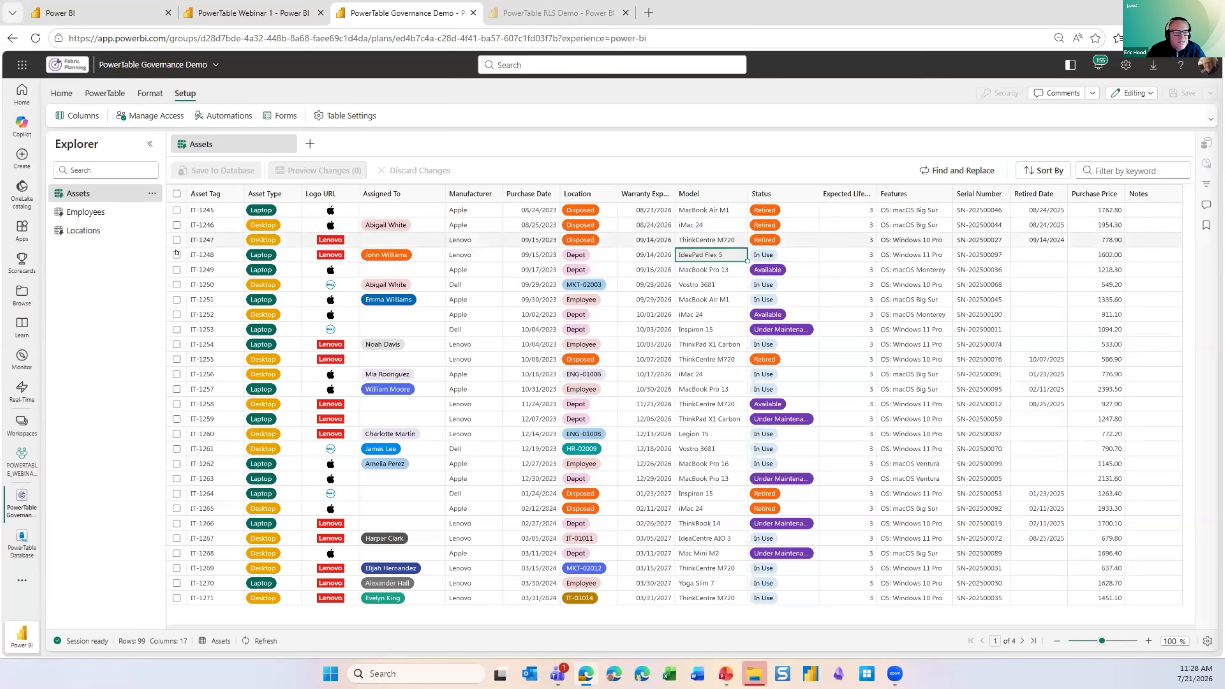
click(176, 254)
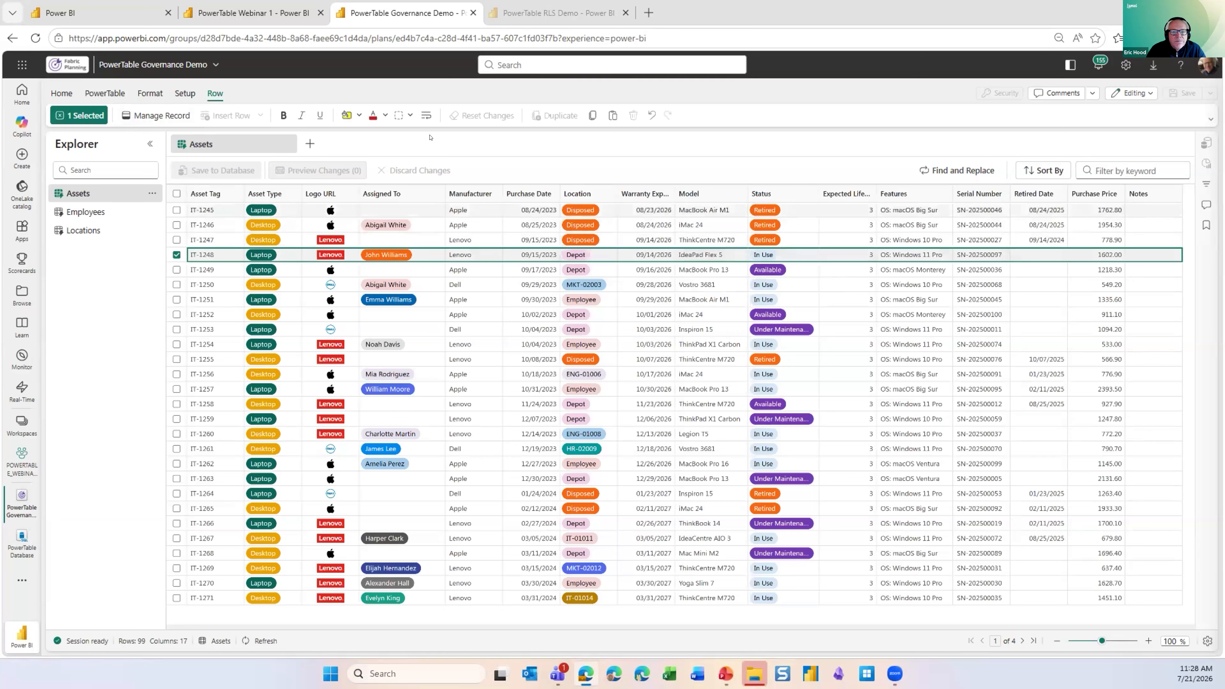
click(177, 240)
click(176, 255)
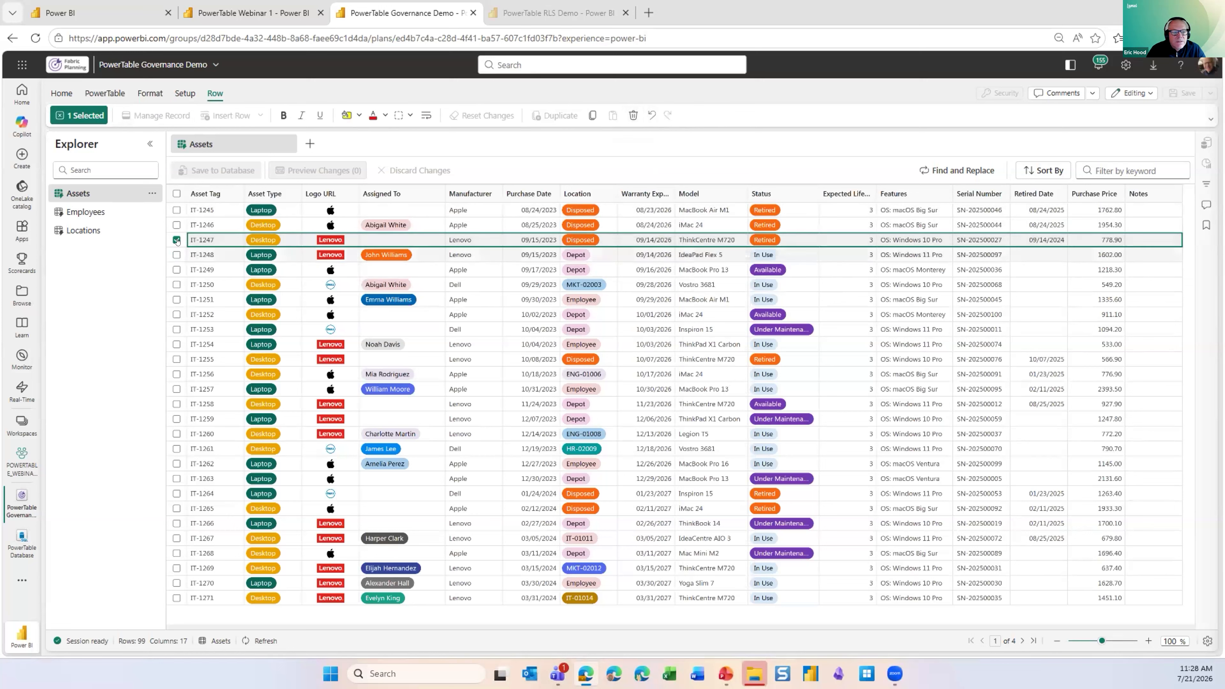
click(176, 255)
click(176, 240)
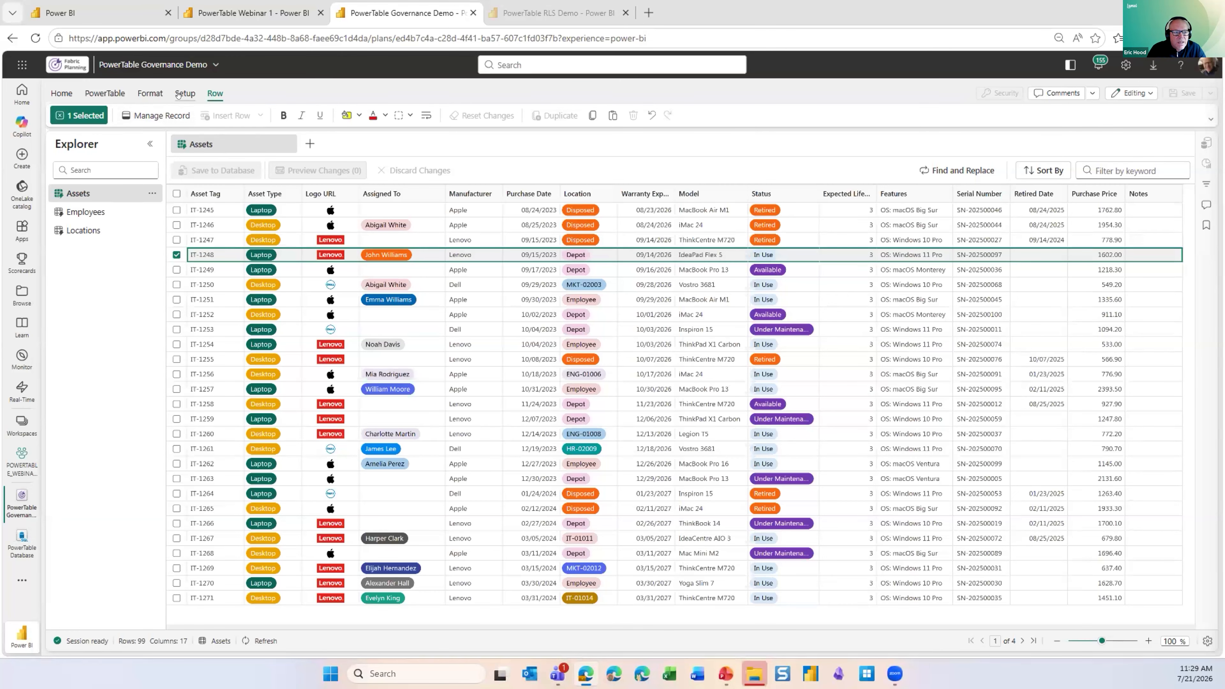
- Open the column access settings for the Assets table and restrict editing of the Asset Type column to the intended colleague
click(178, 94)
click(153, 116)
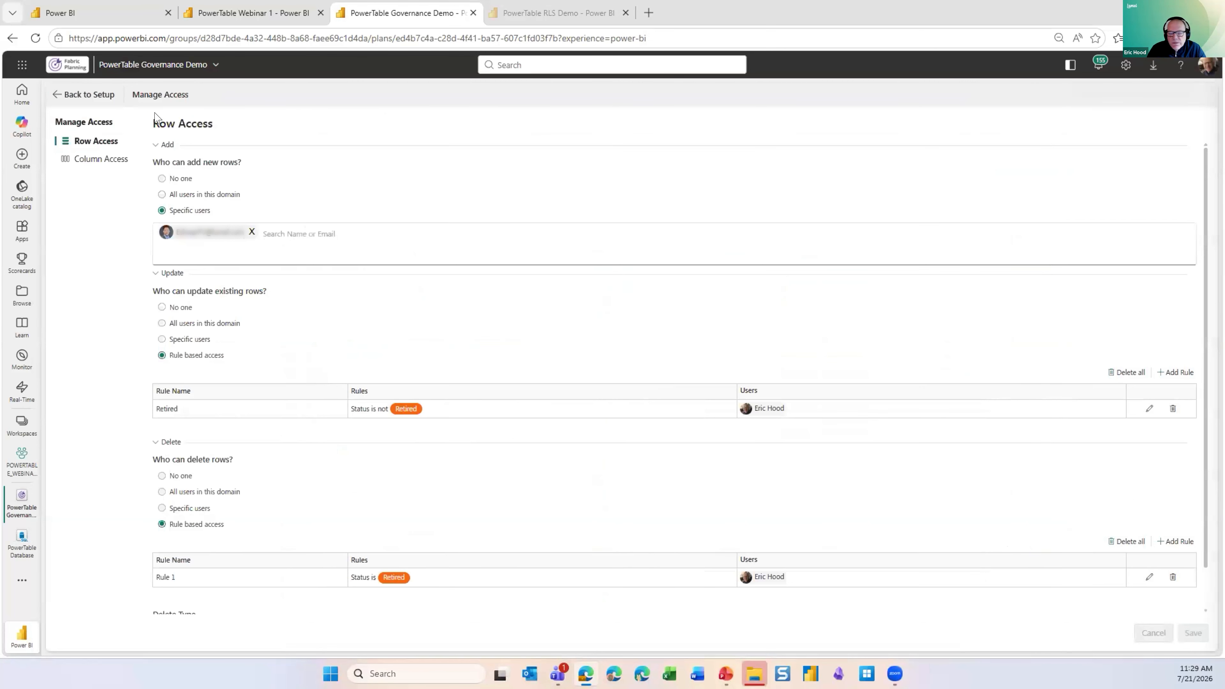
click(100, 159)
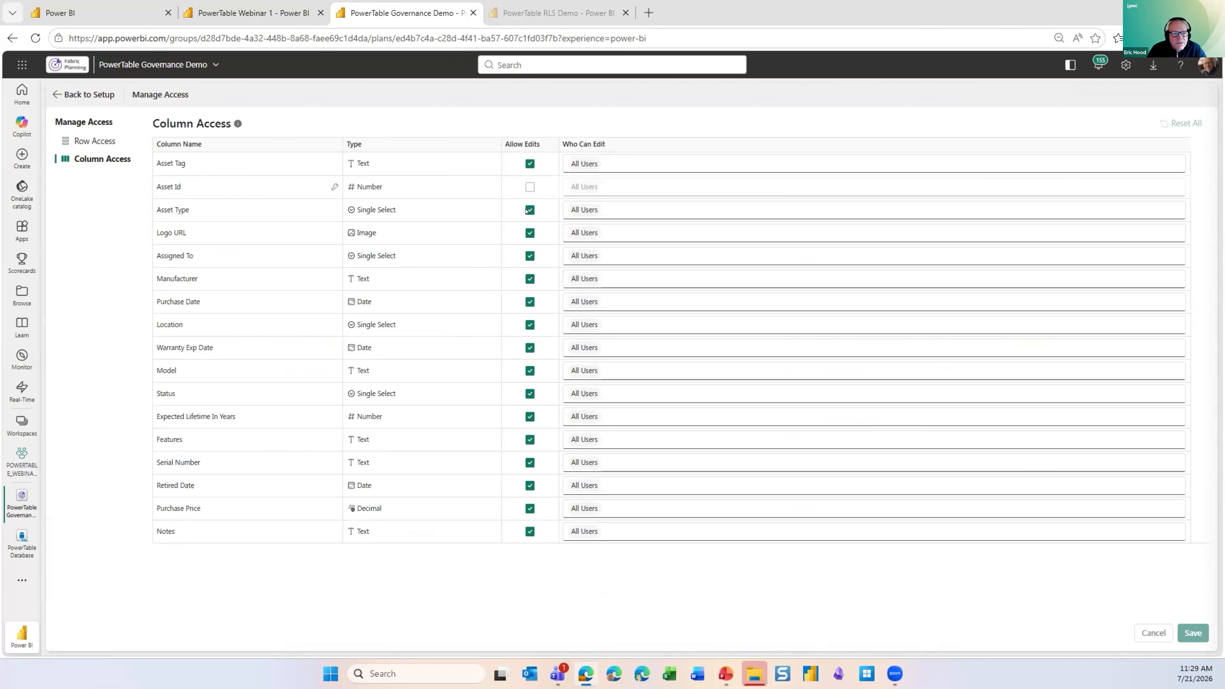
click(600, 210)
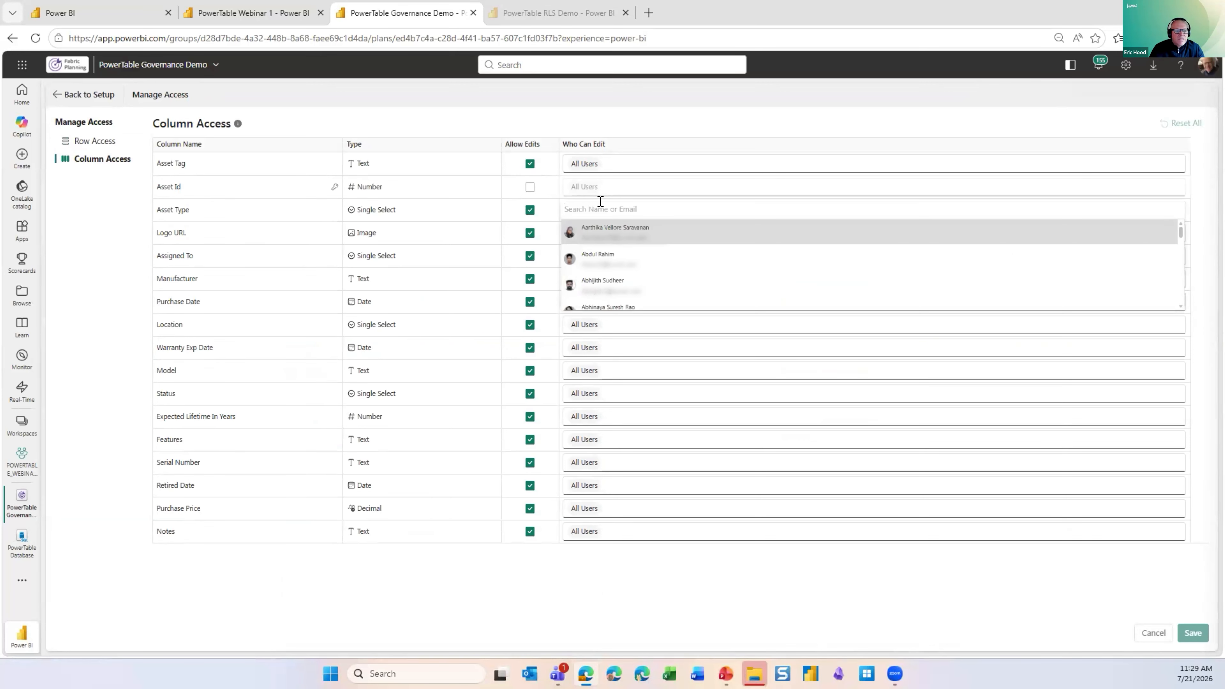
text(Esh)
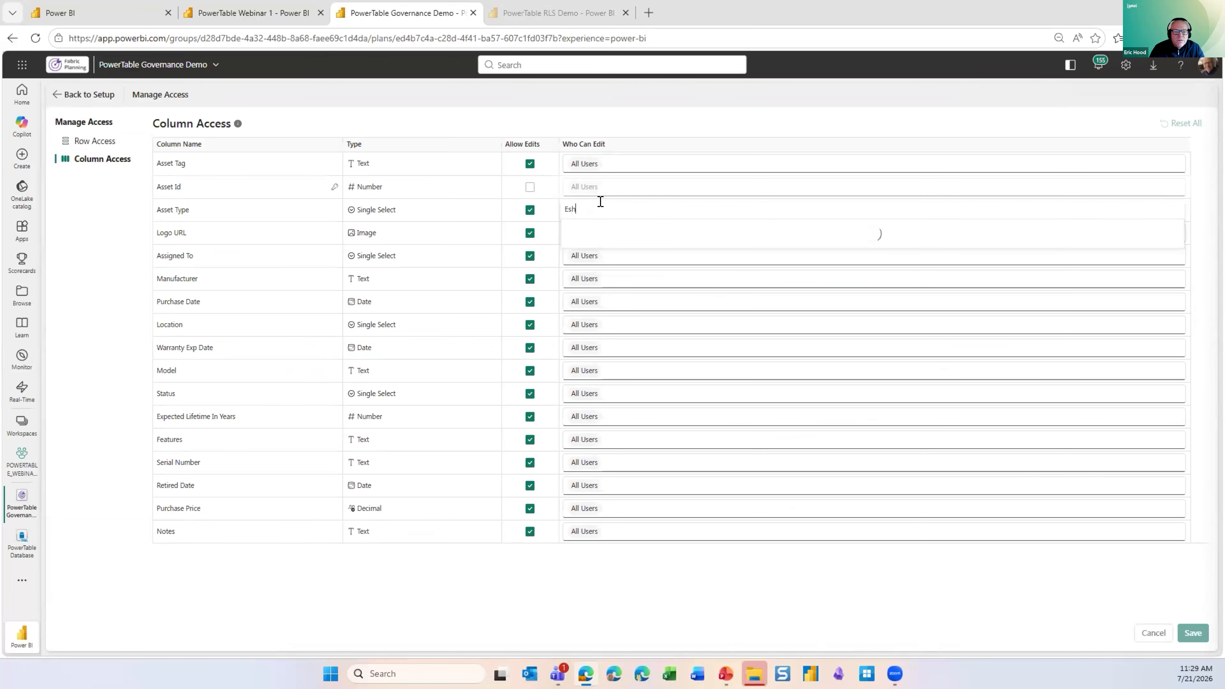
text(w)
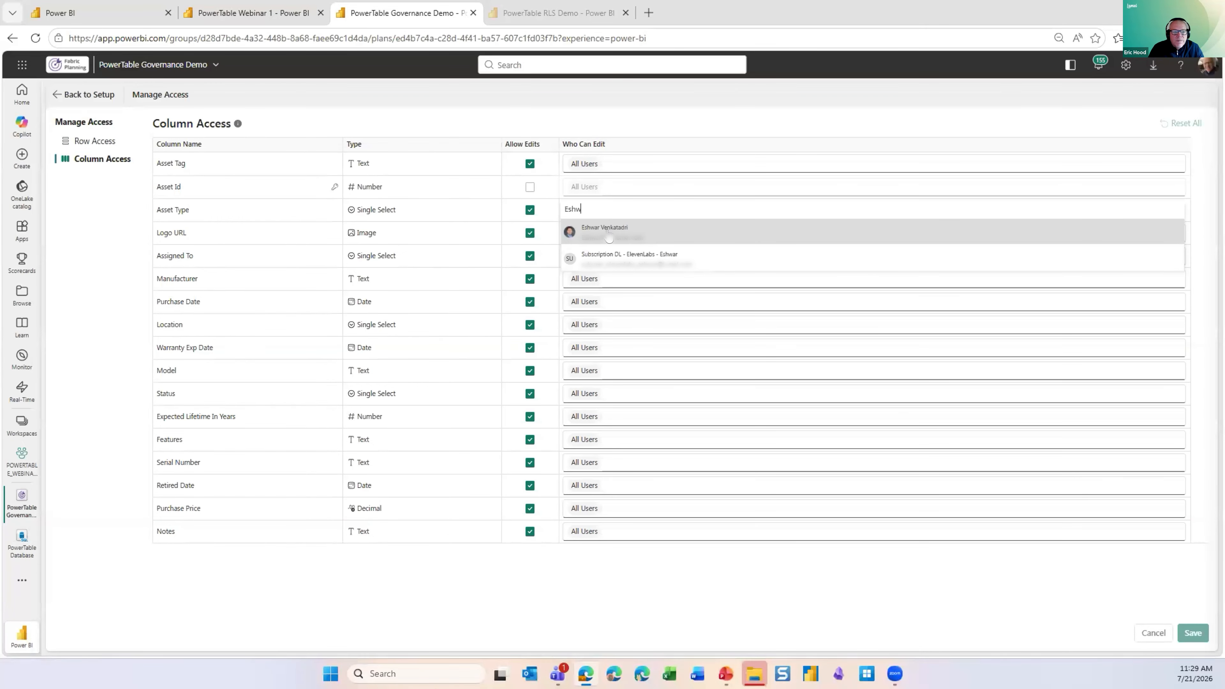
click(609, 233)
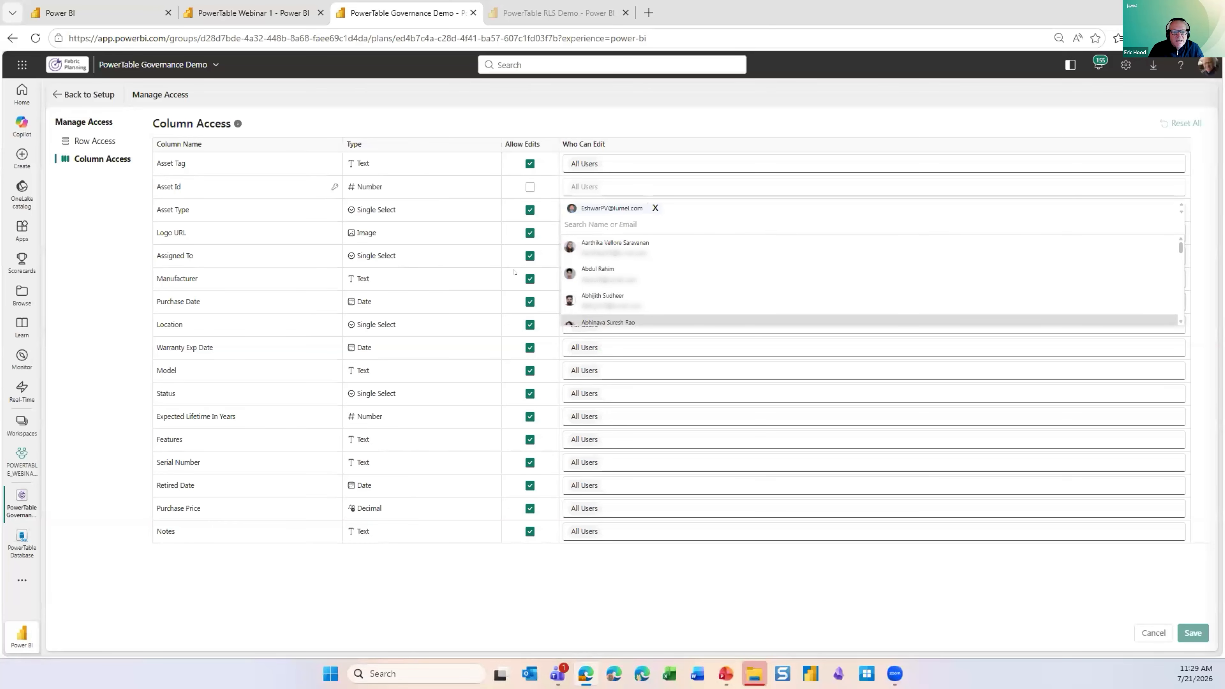
click(471, 232)
- Restrict editing of the Manufacturer column to the user assigned in the row rules, then save column access and return to the table
click(613, 224)
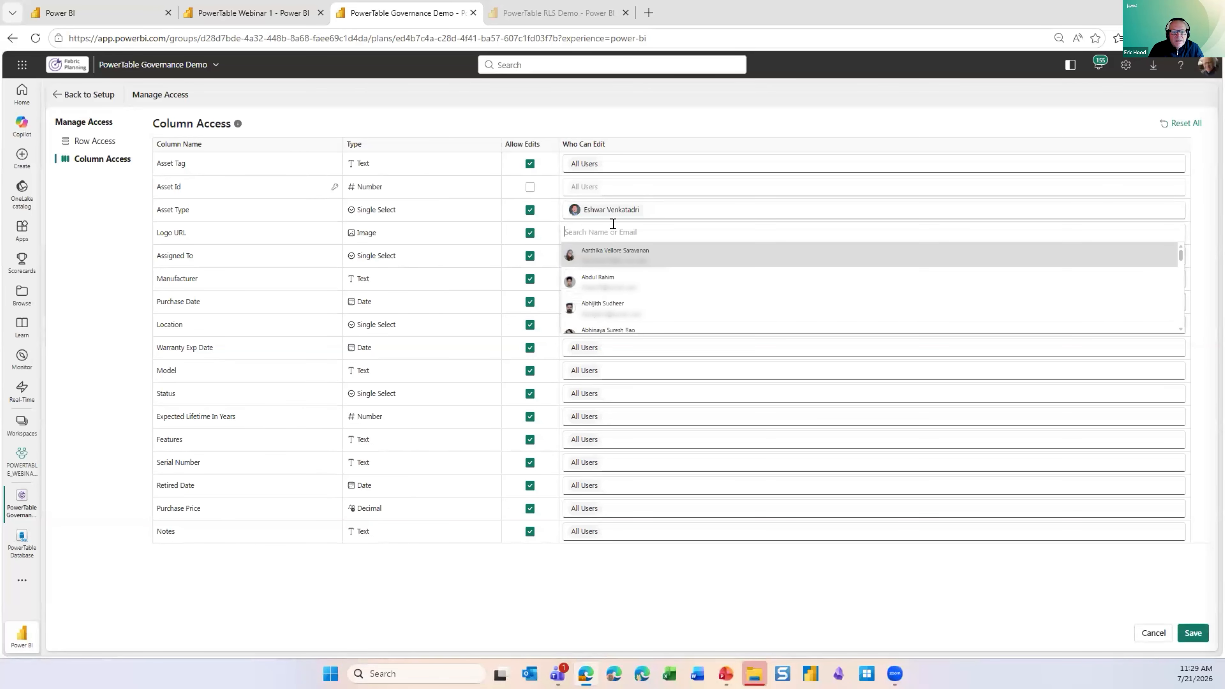
click(443, 269)
click(569, 267)
text(erich)
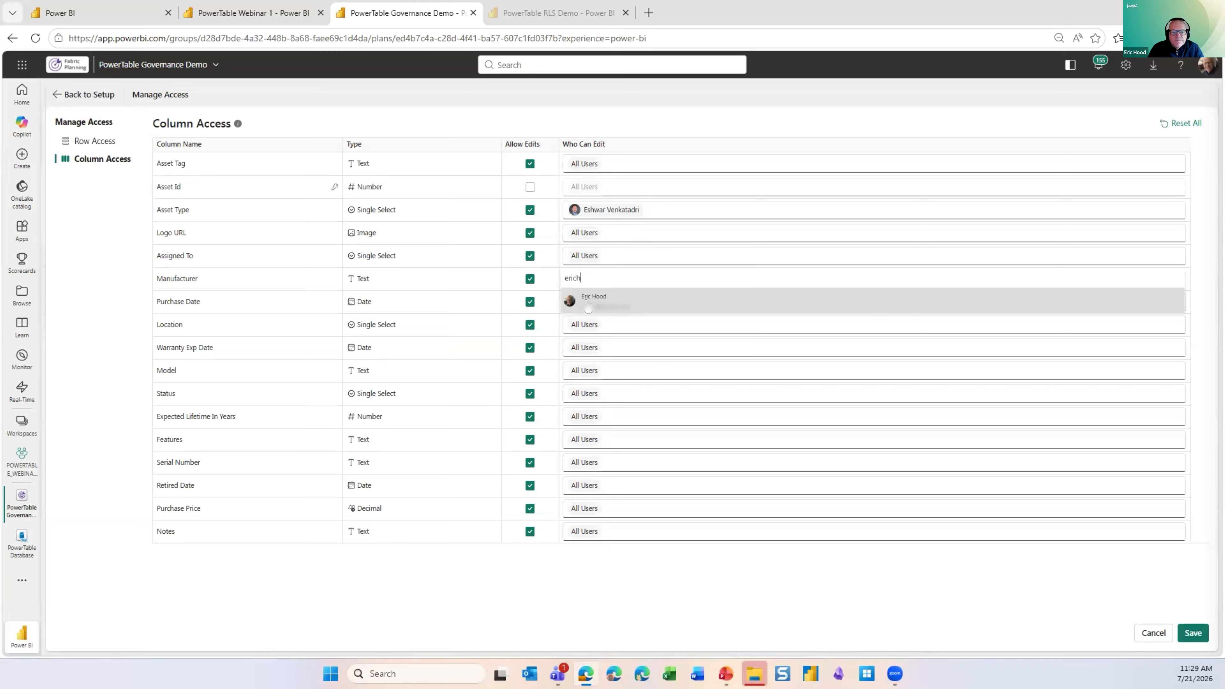
click(589, 305)
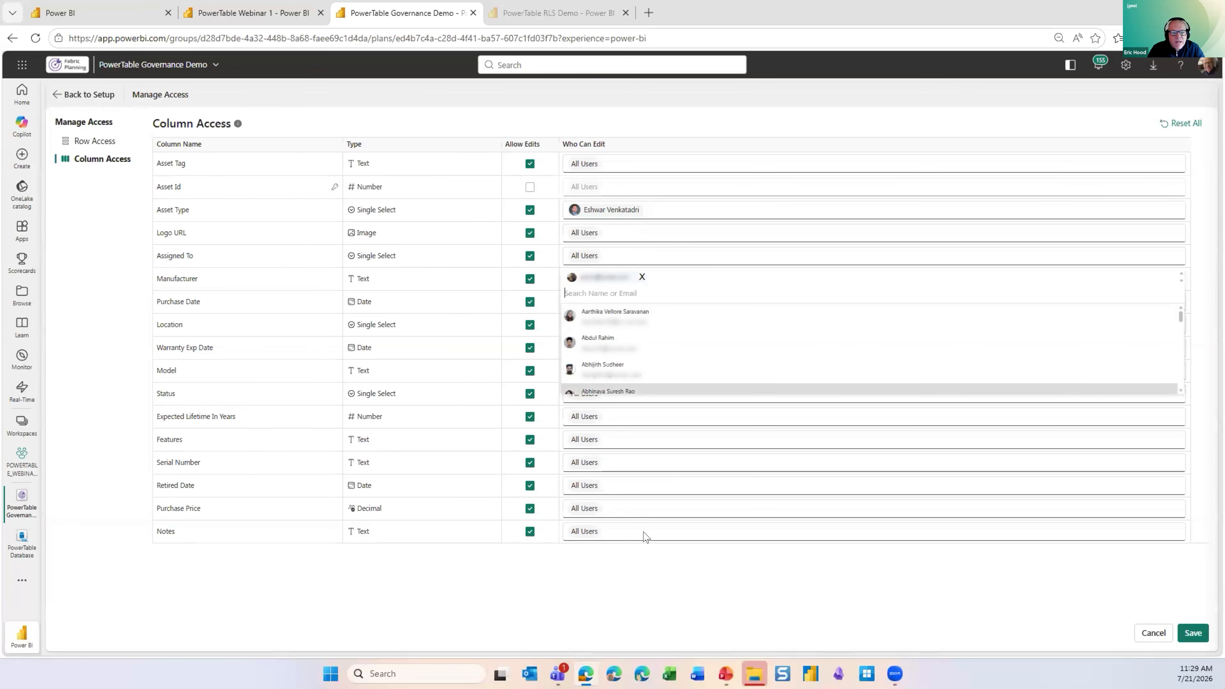
click(648, 559)
click(1193, 632)
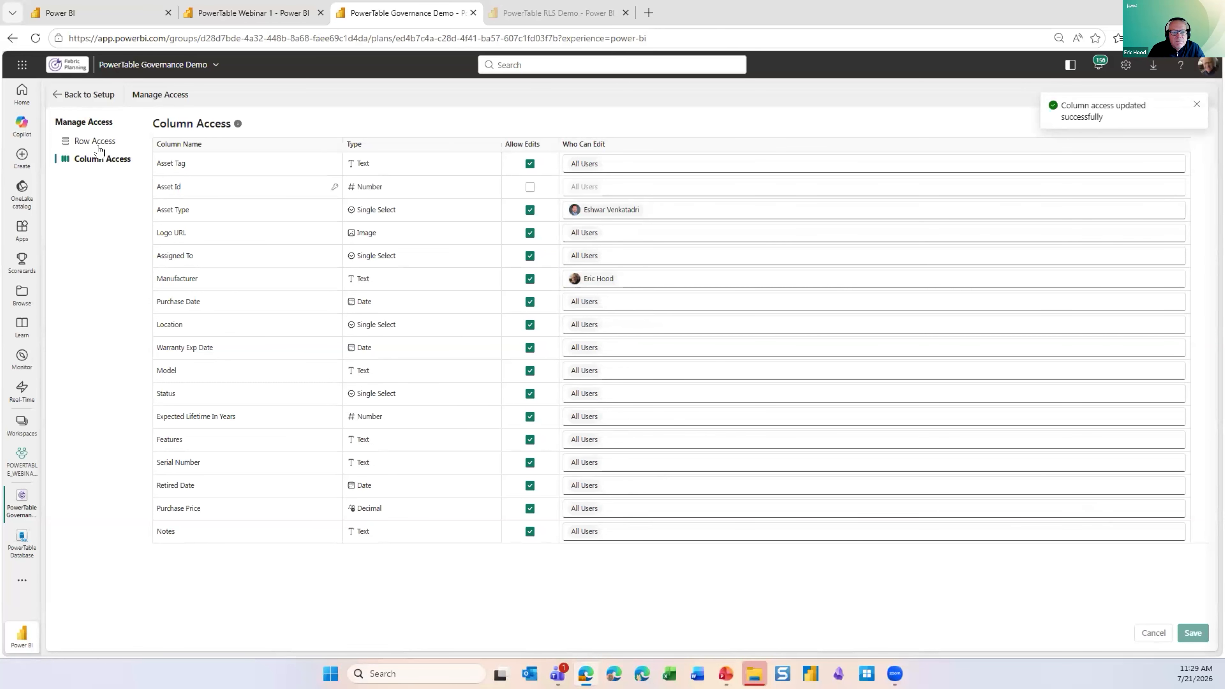
click(89, 95)
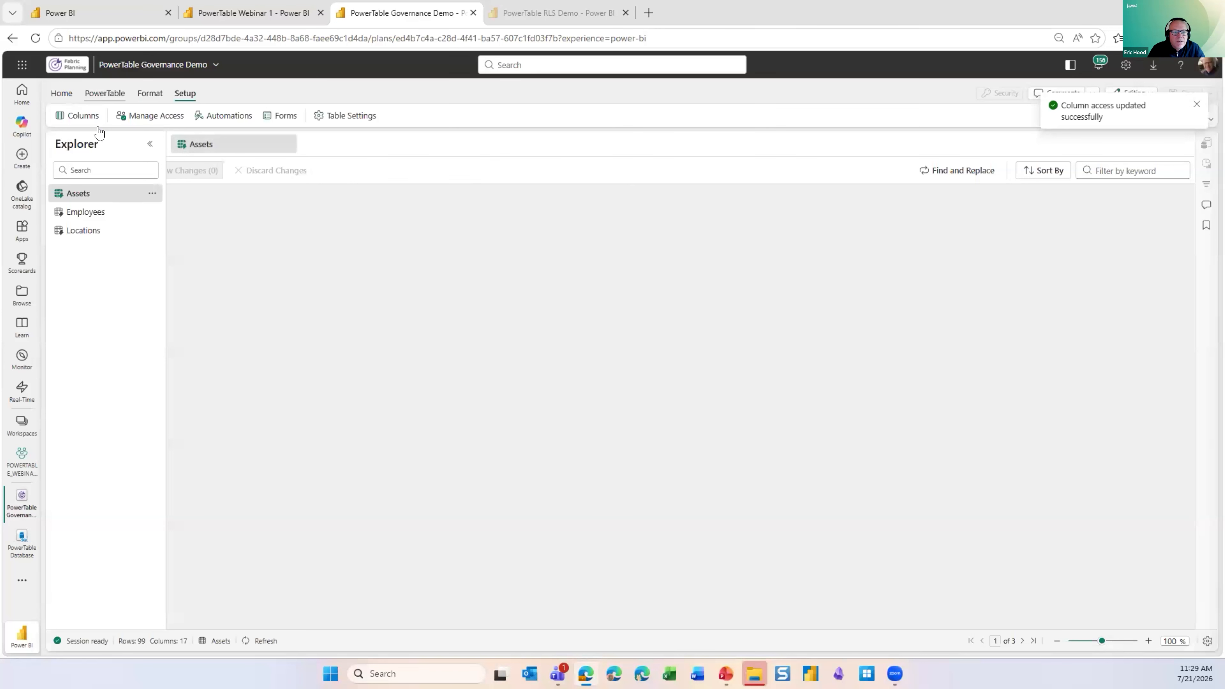